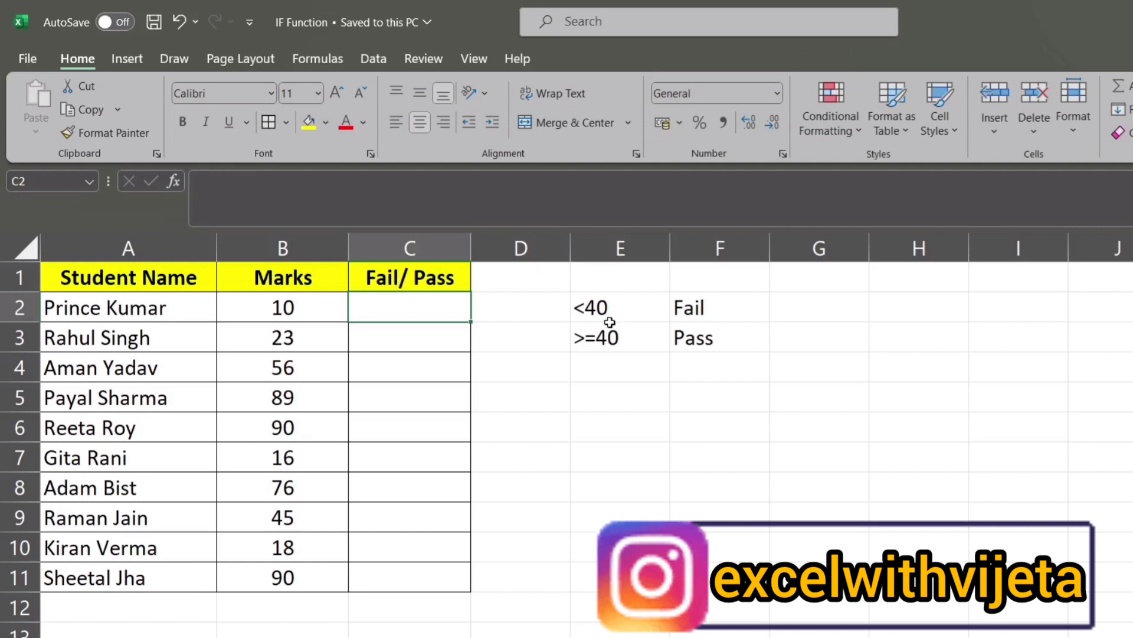
Step: Start an IF formula in C2 that tests whether the marks in B2 are less than 40
click(646, 313)
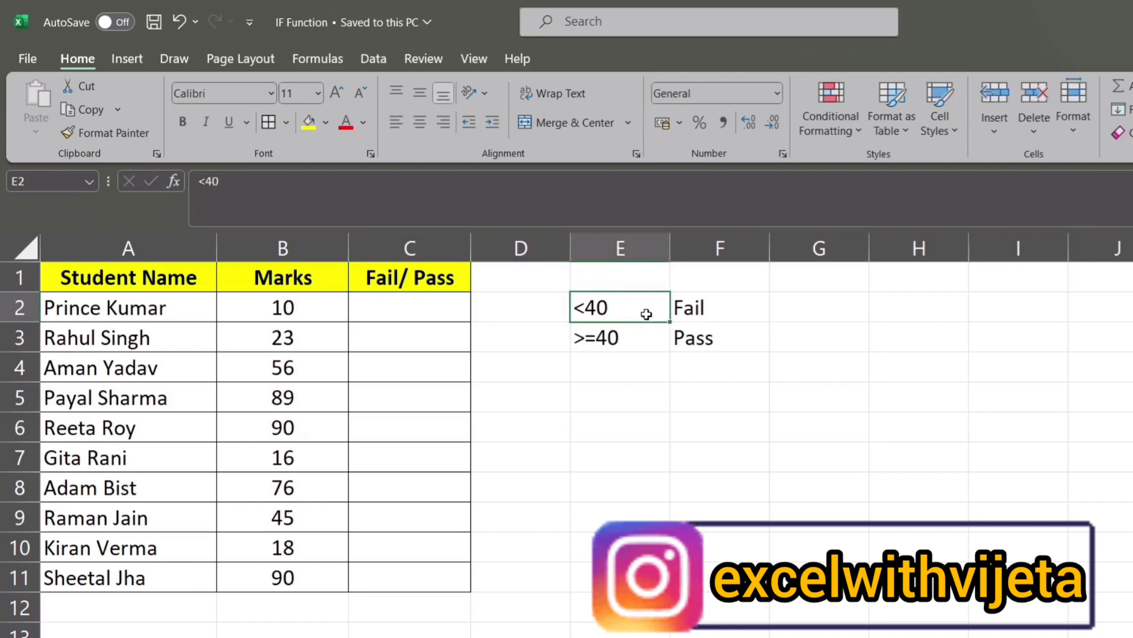
click(709, 308)
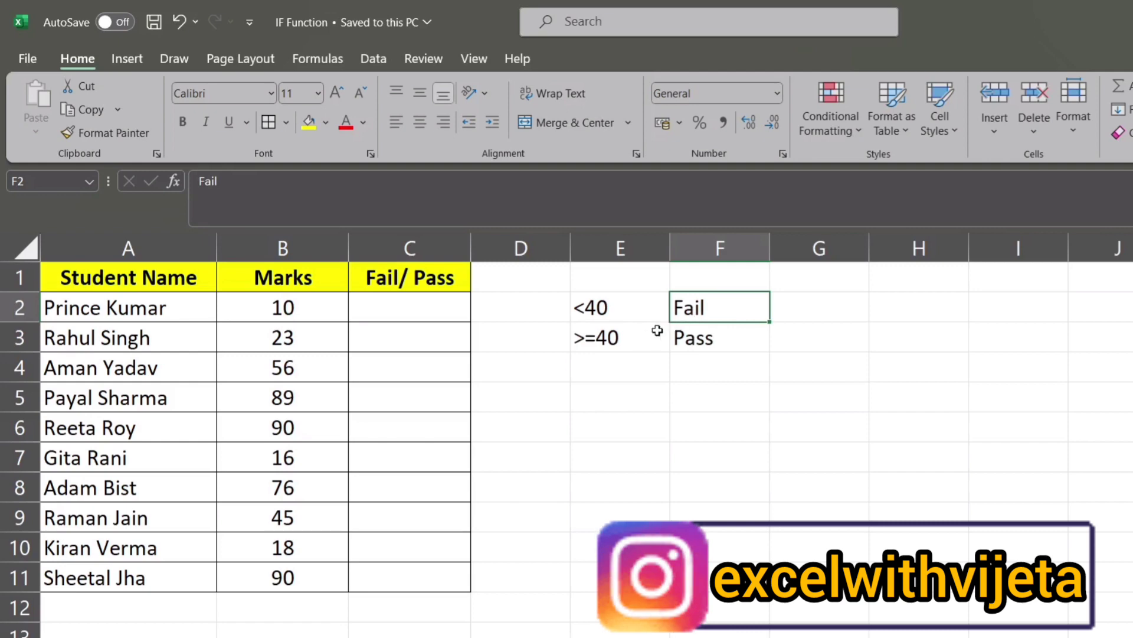
click(641, 341)
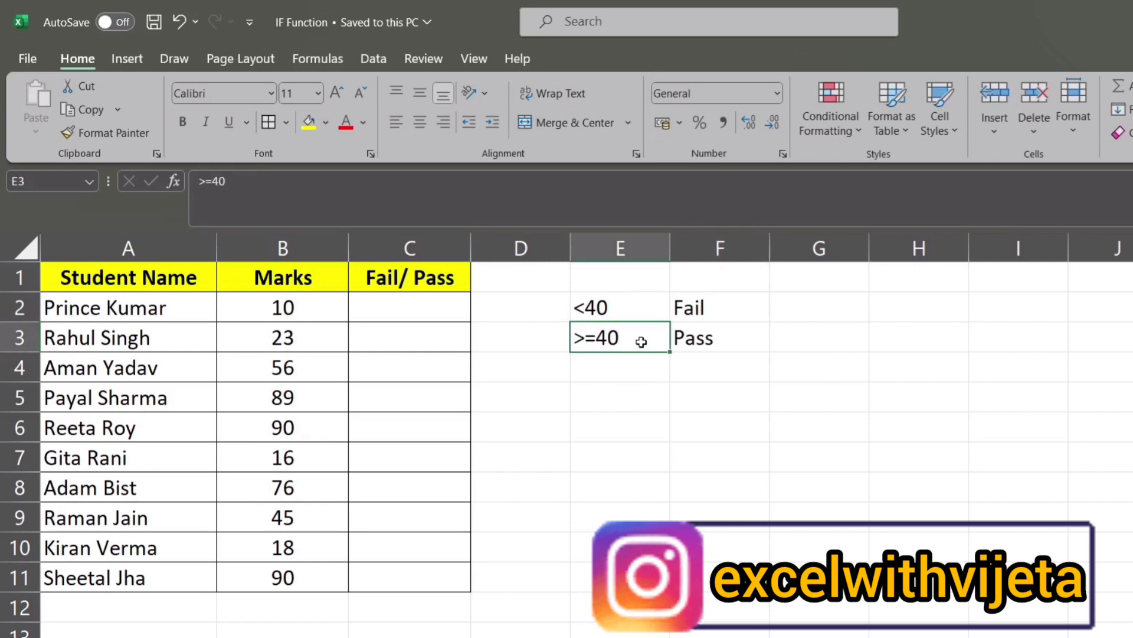
click(737, 344)
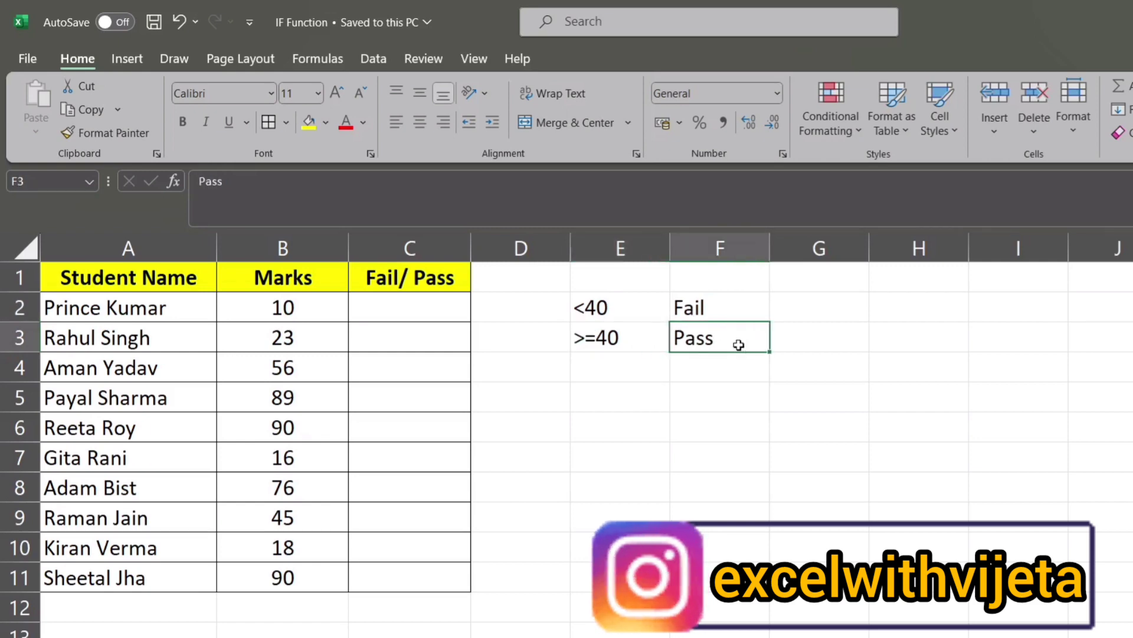
click(440, 311)
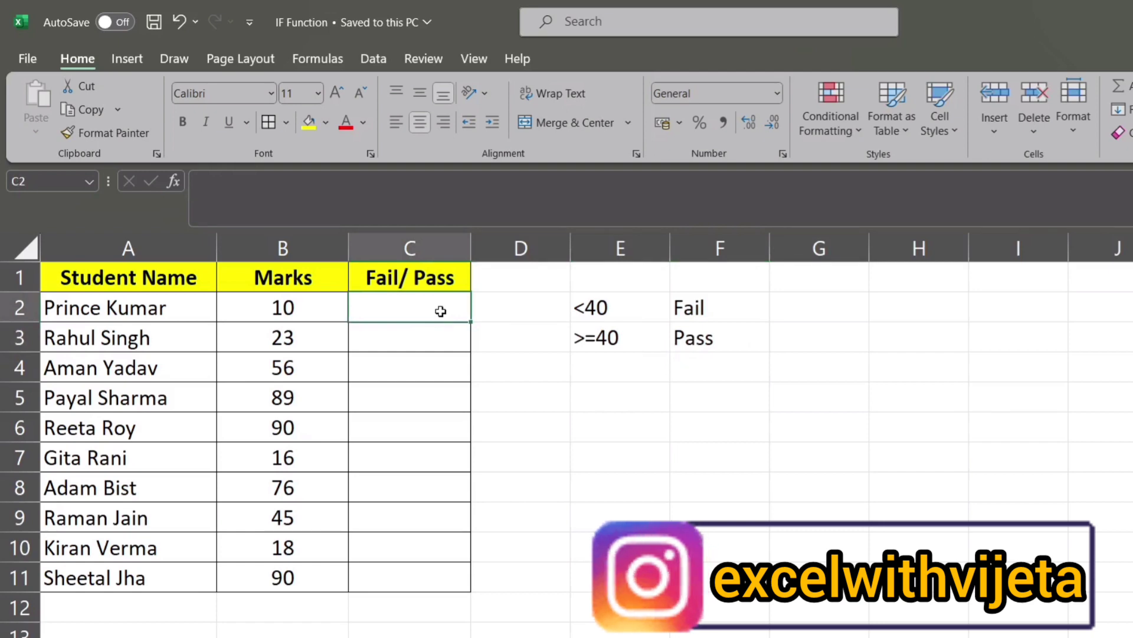
text(=)
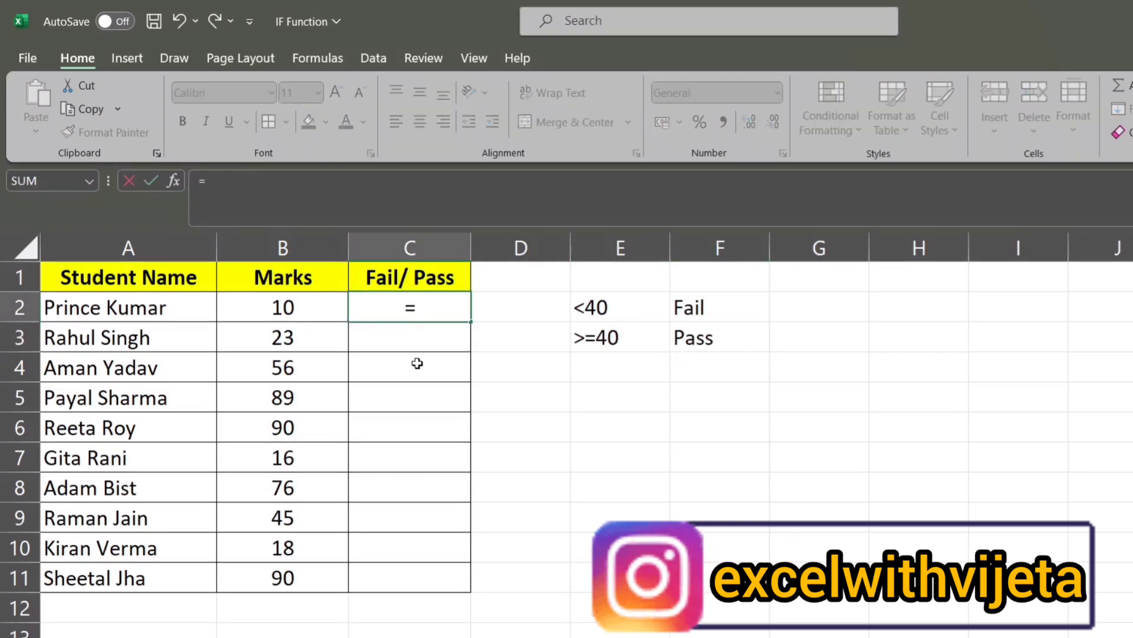
text(if)
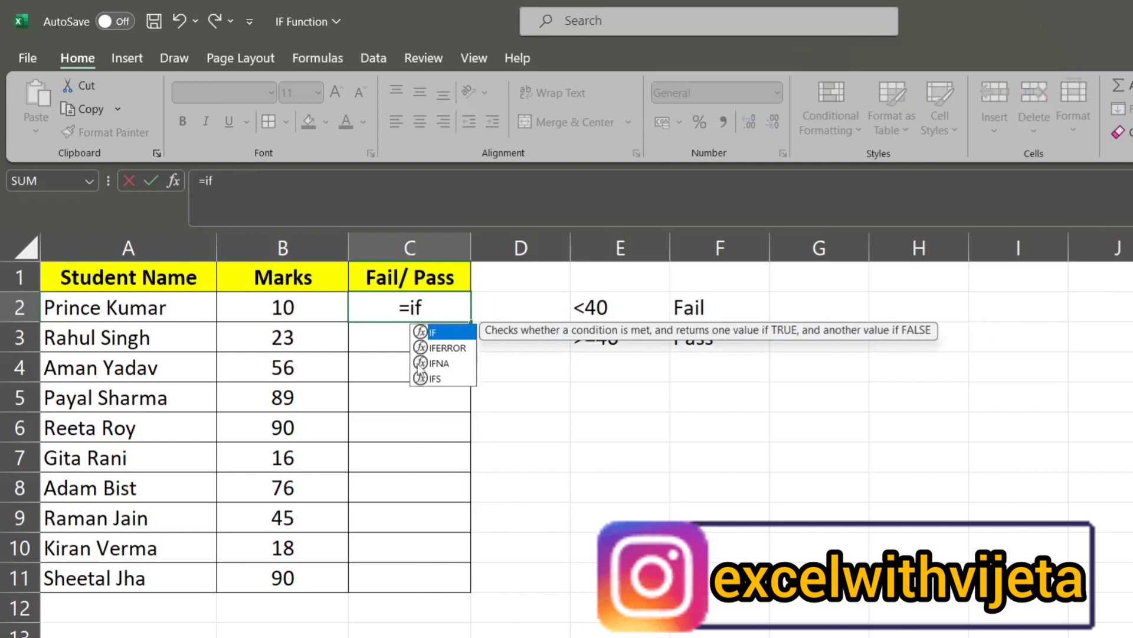
key(Tab)
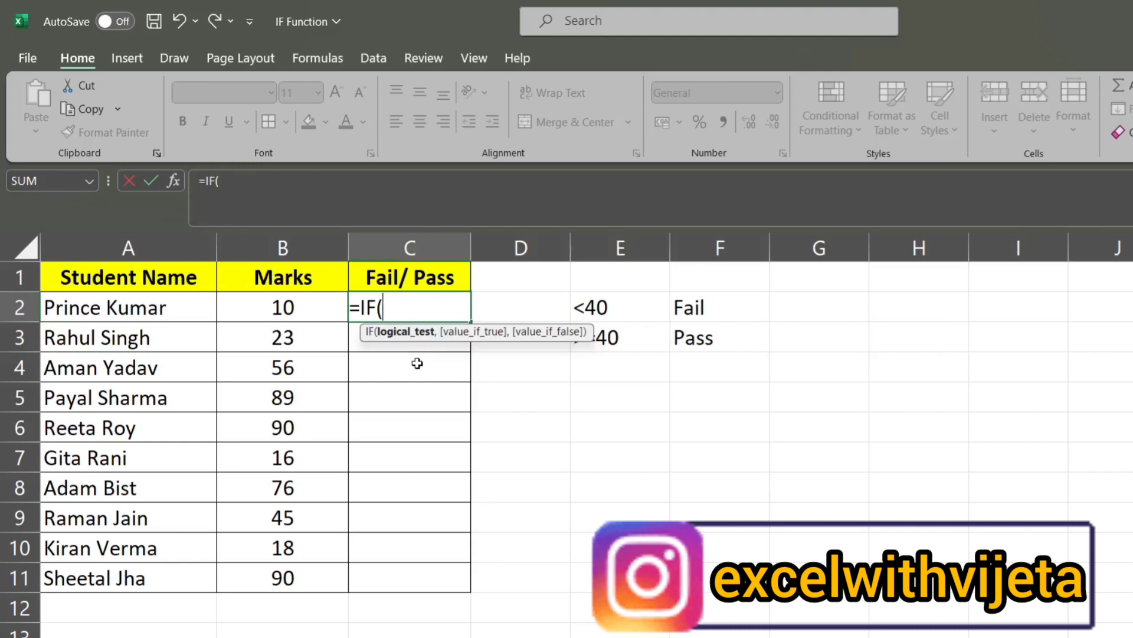
click(301, 308)
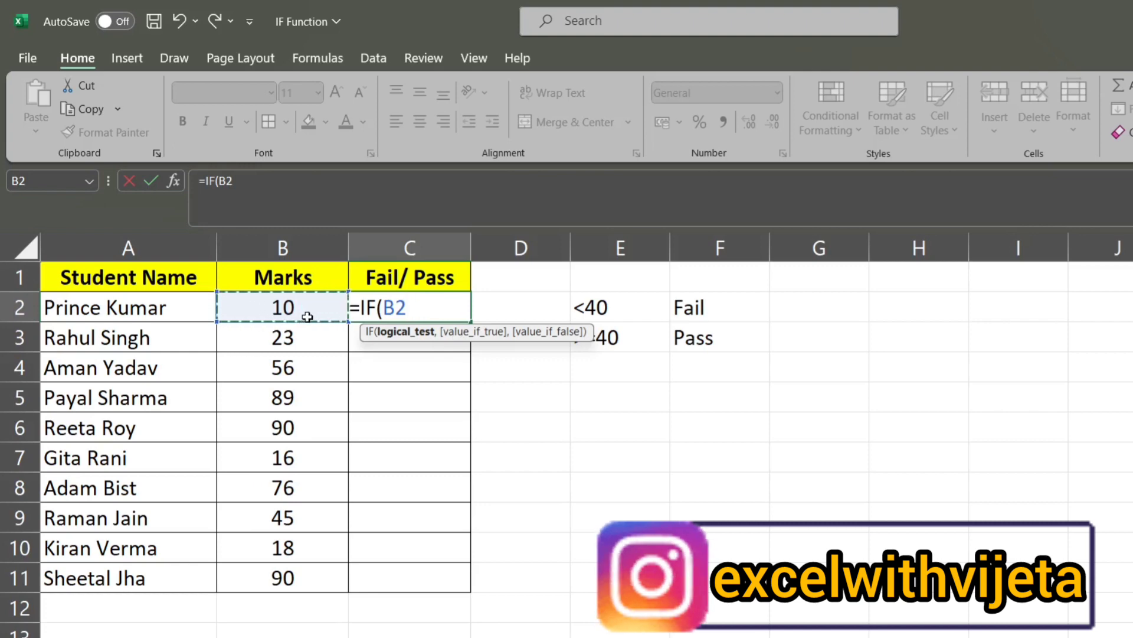
text(<40,)
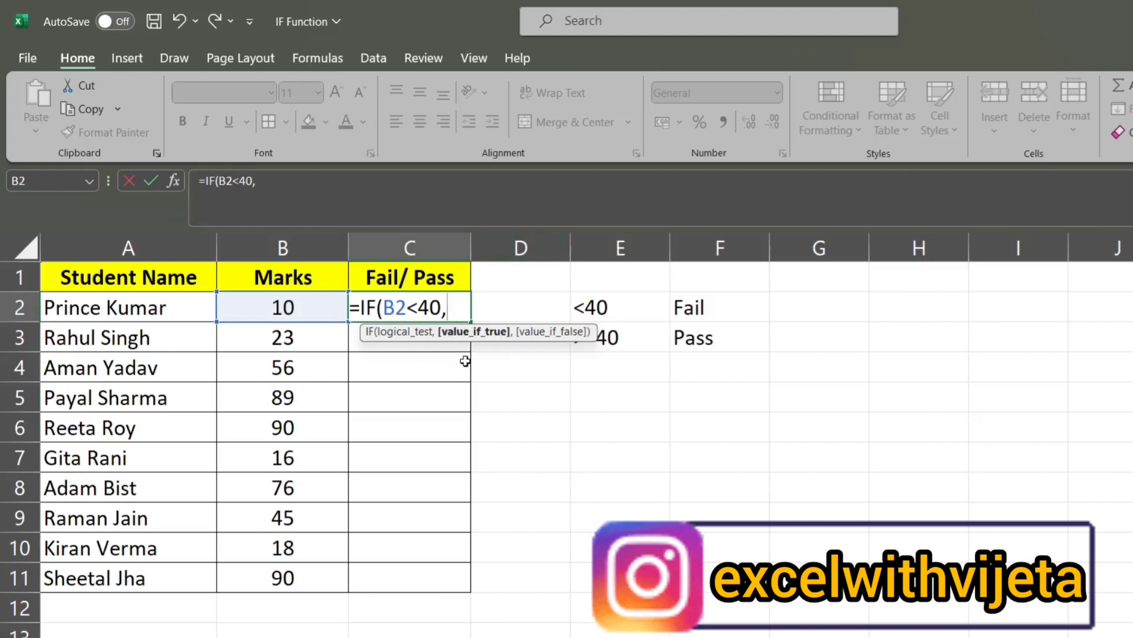
Step: Complete the C2 formula to return "Fail" if true and "Pass" if false, and fill it down to C11
text(Fa)
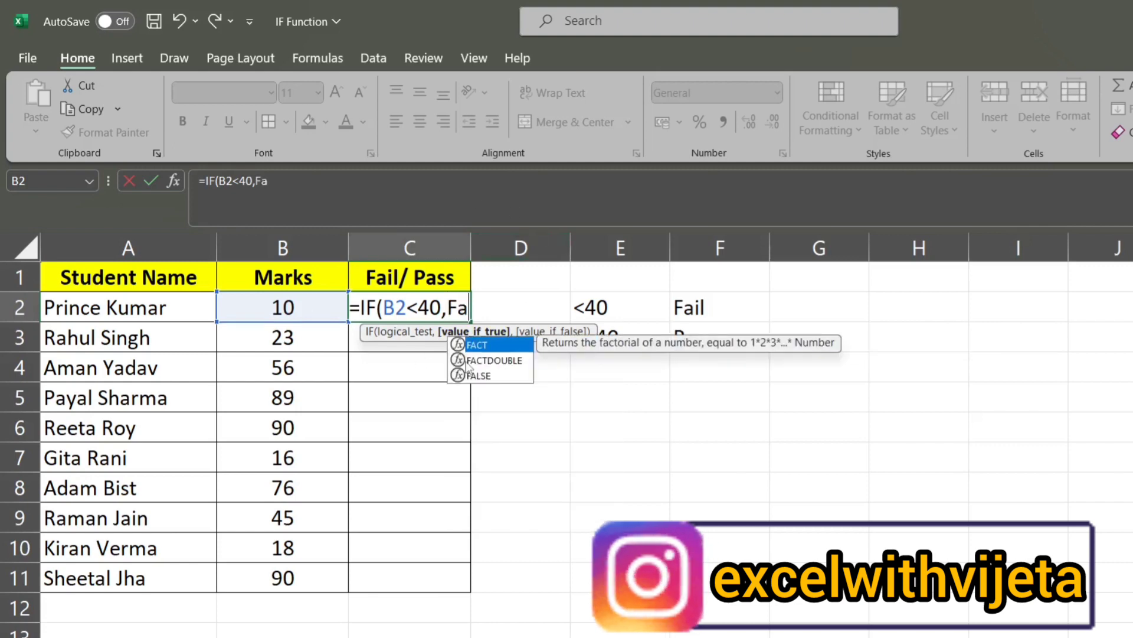
key(BackSpace)
key(BackSpace)
text(")
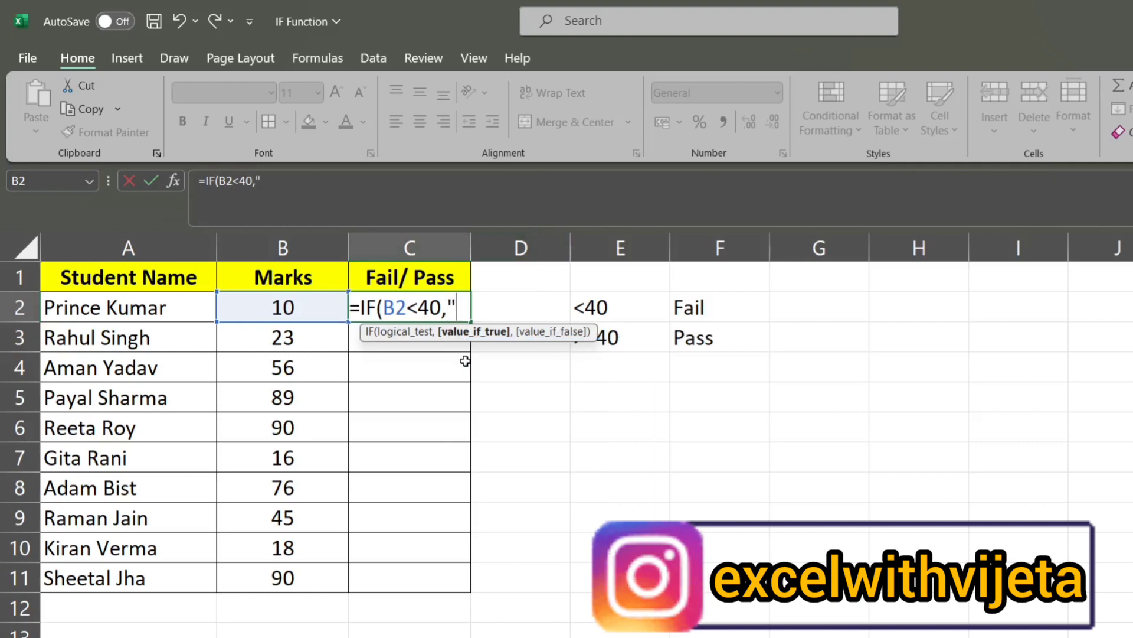
text(Fa)
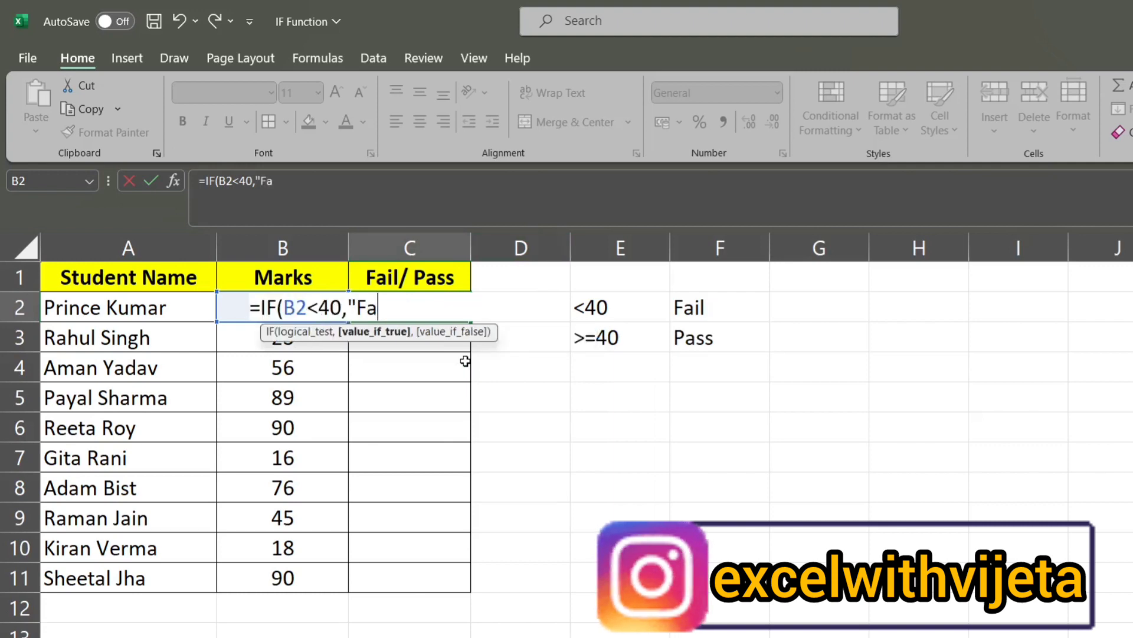
text(il",)
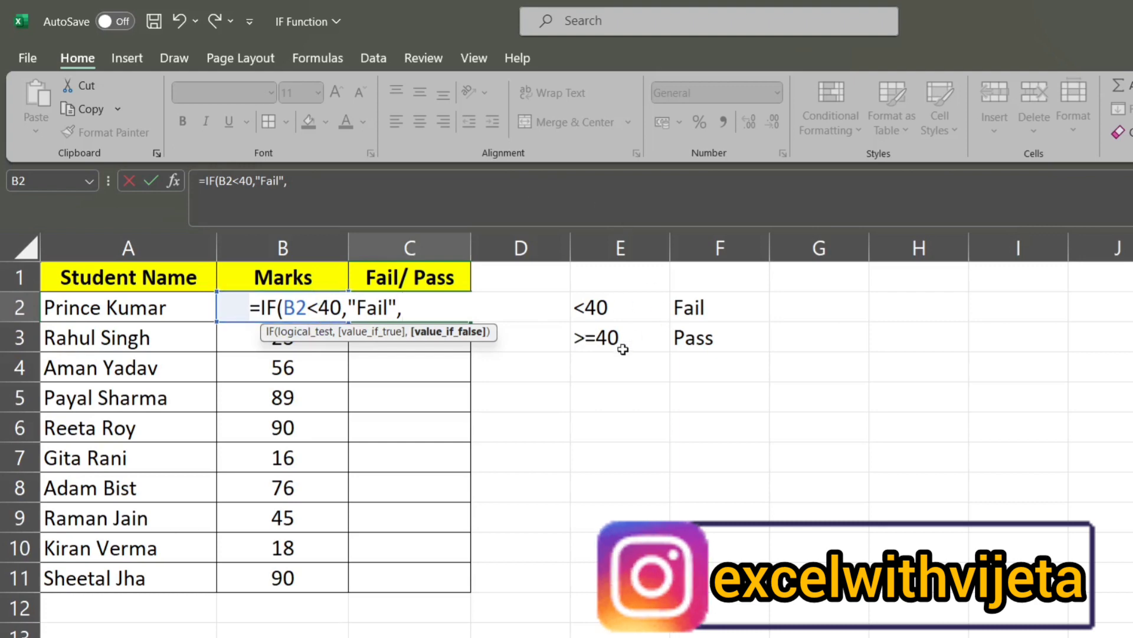
text(Pass"))
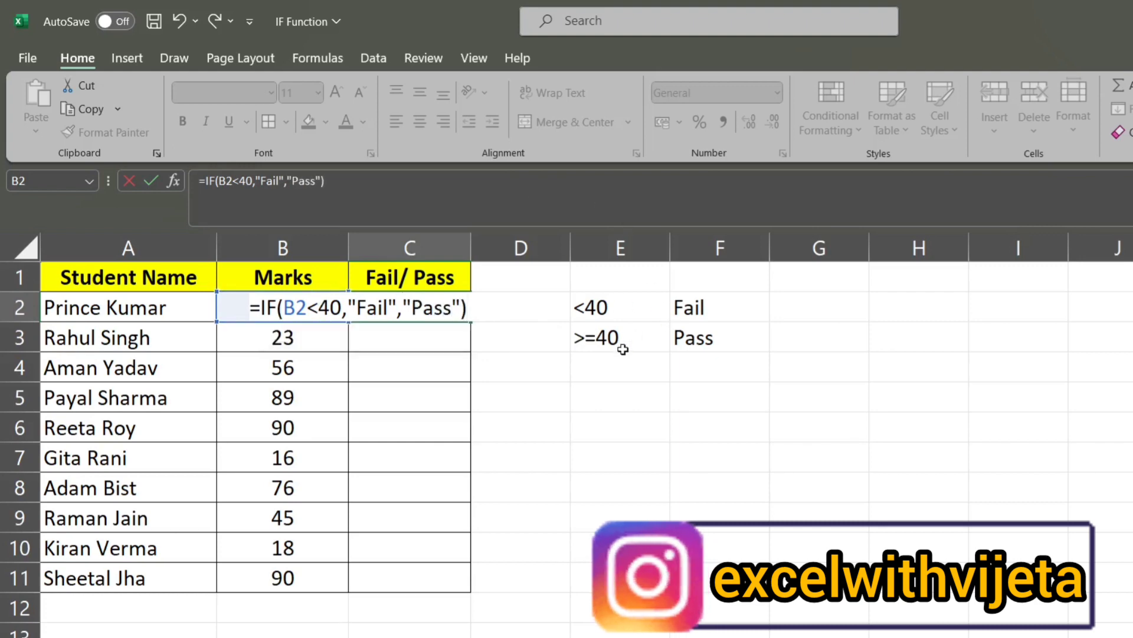
key(Return)
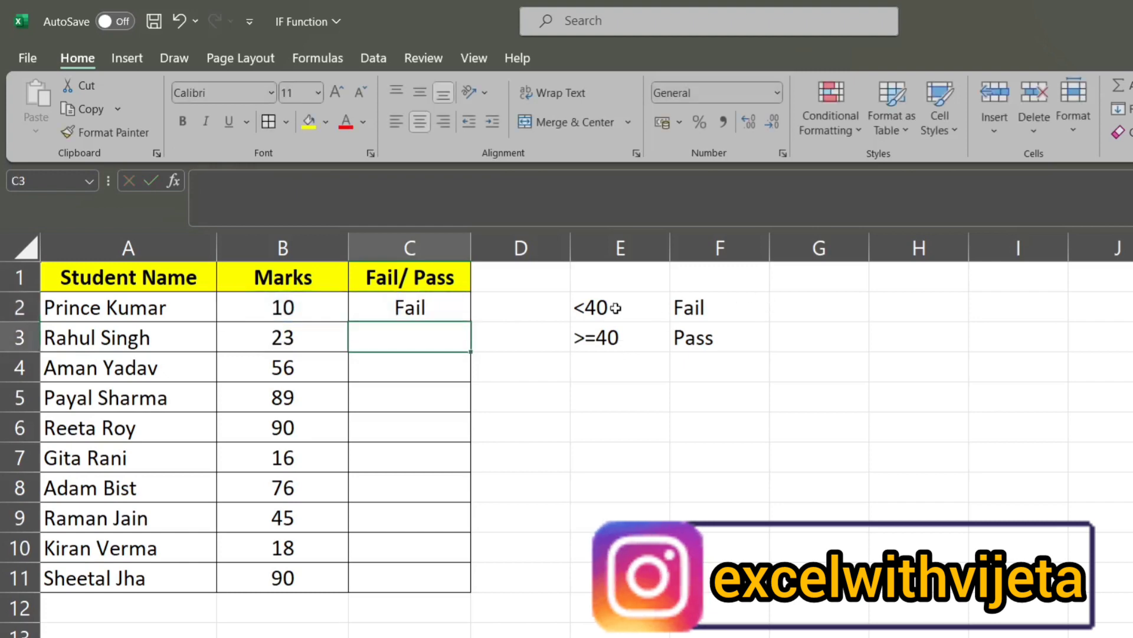
click(458, 303)
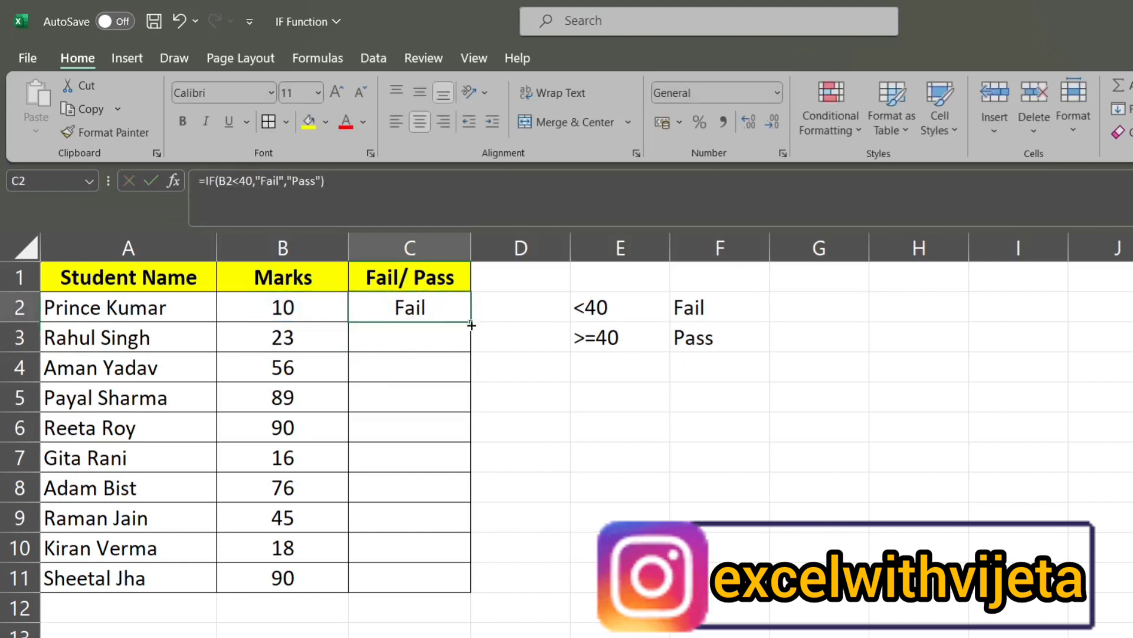
drag(471, 325, 465, 585)
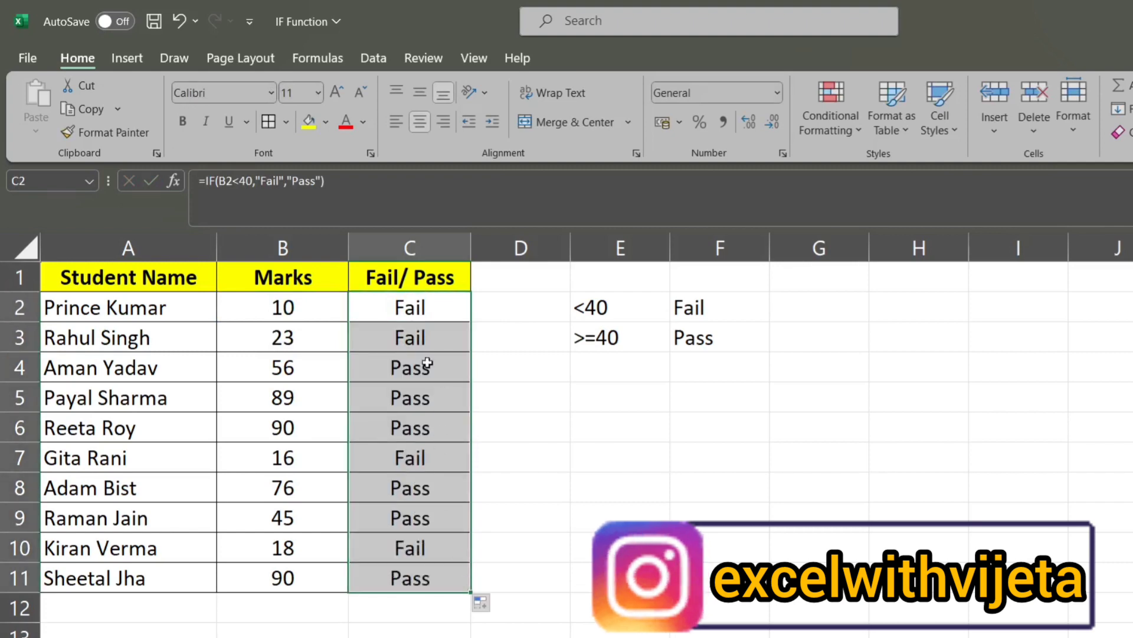
Step: Check the Fail/Pass results against the students' marks in column B
click(422, 311)
click(301, 312)
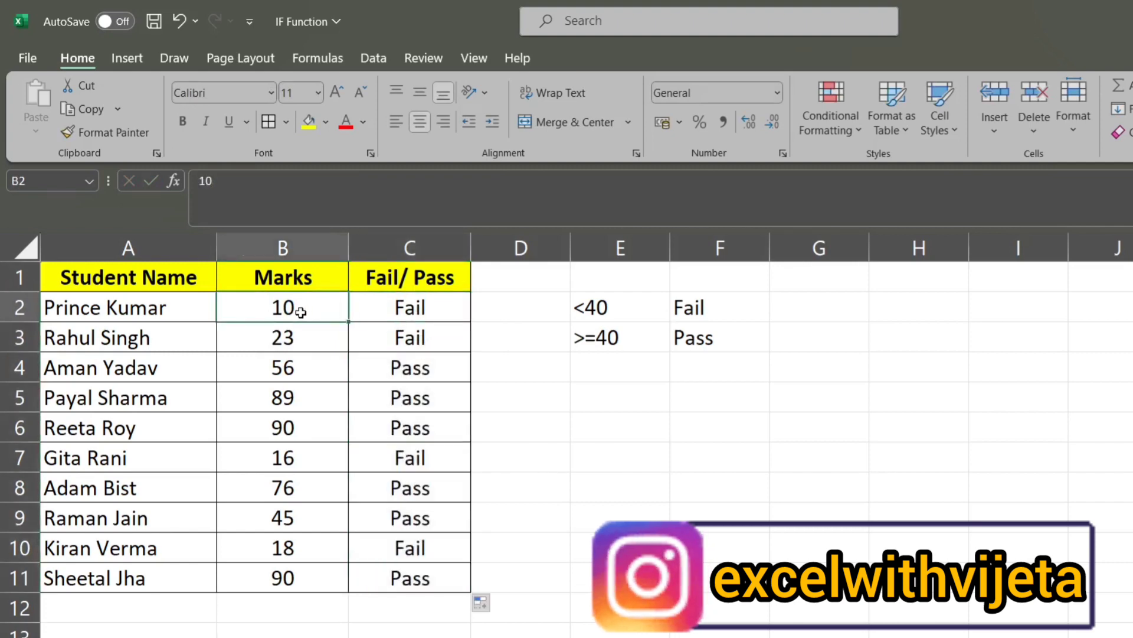
click(417, 309)
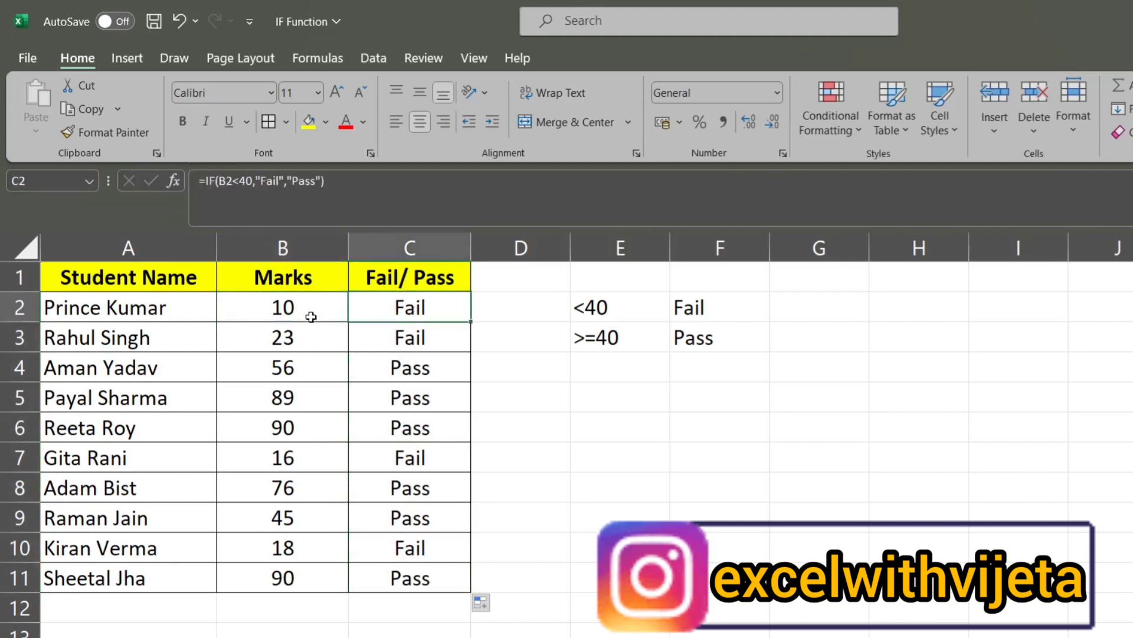
click(302, 340)
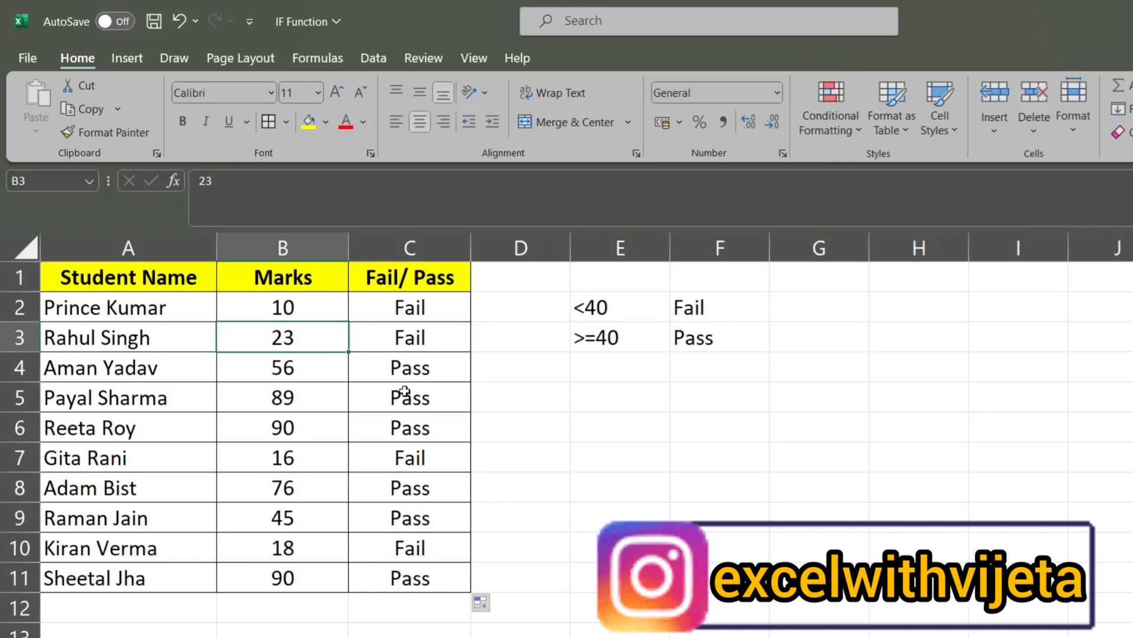
click(337, 399)
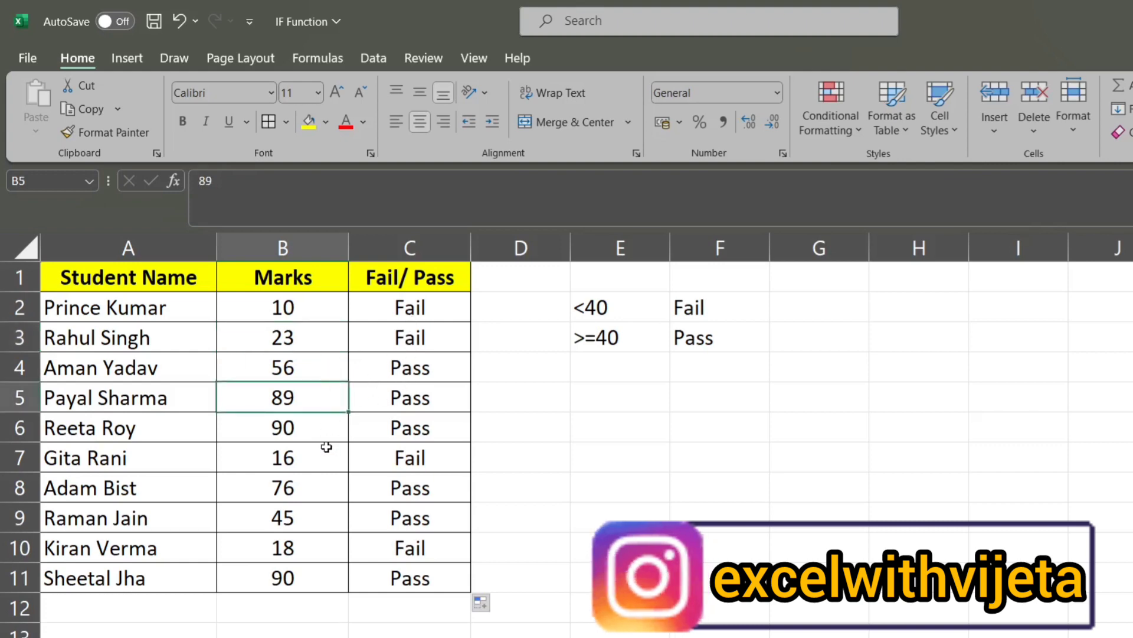
click(316, 371)
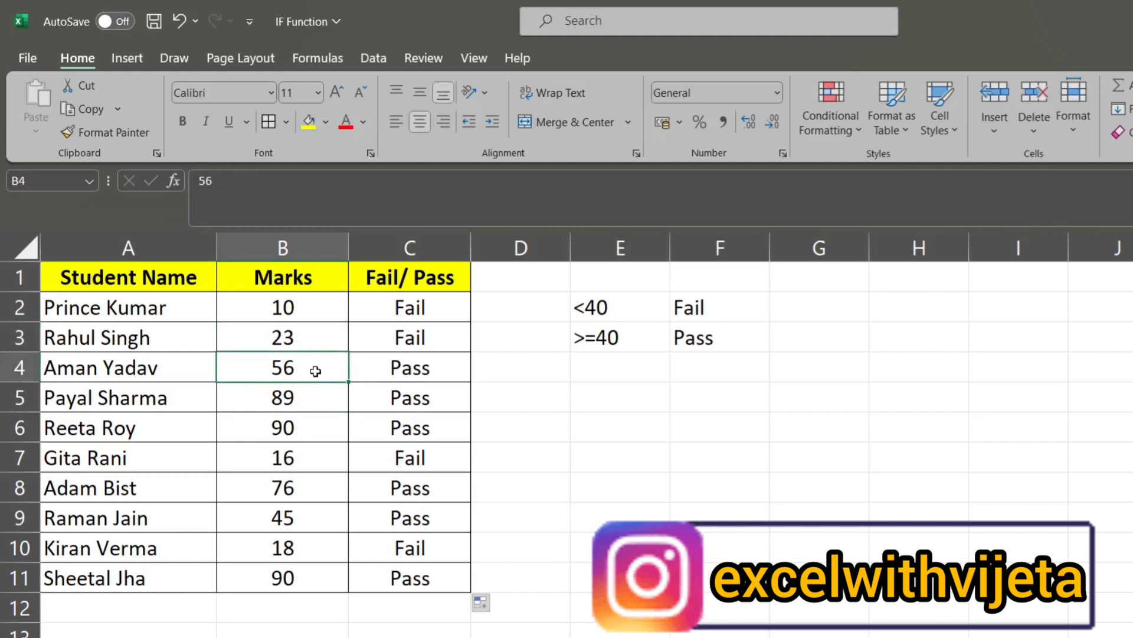
click(292, 425)
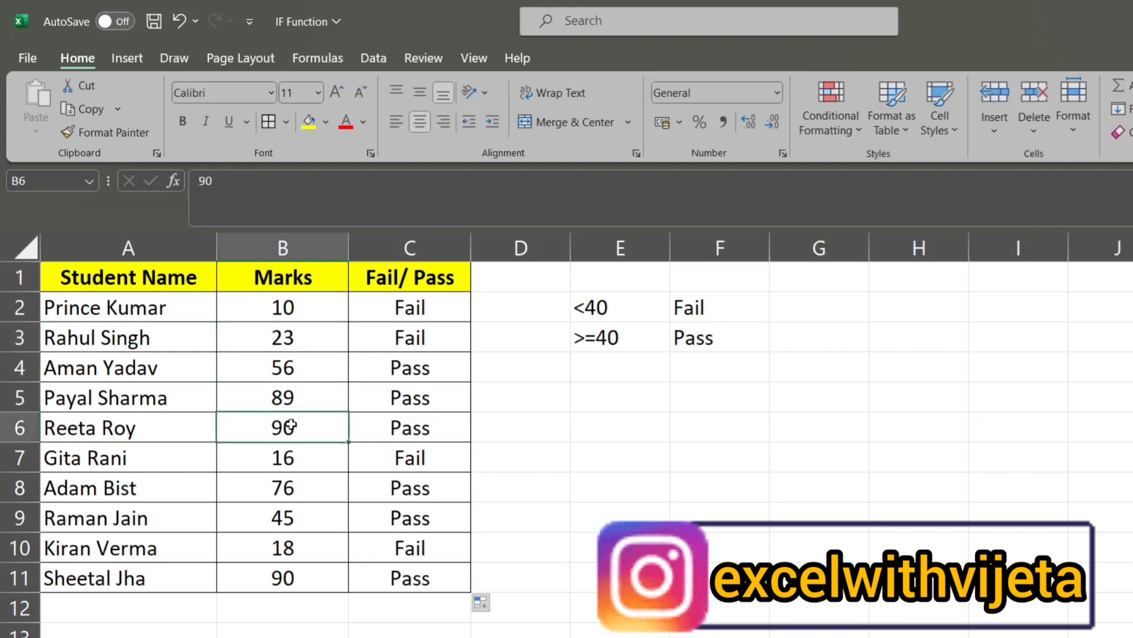
click(288, 461)
click(287, 522)
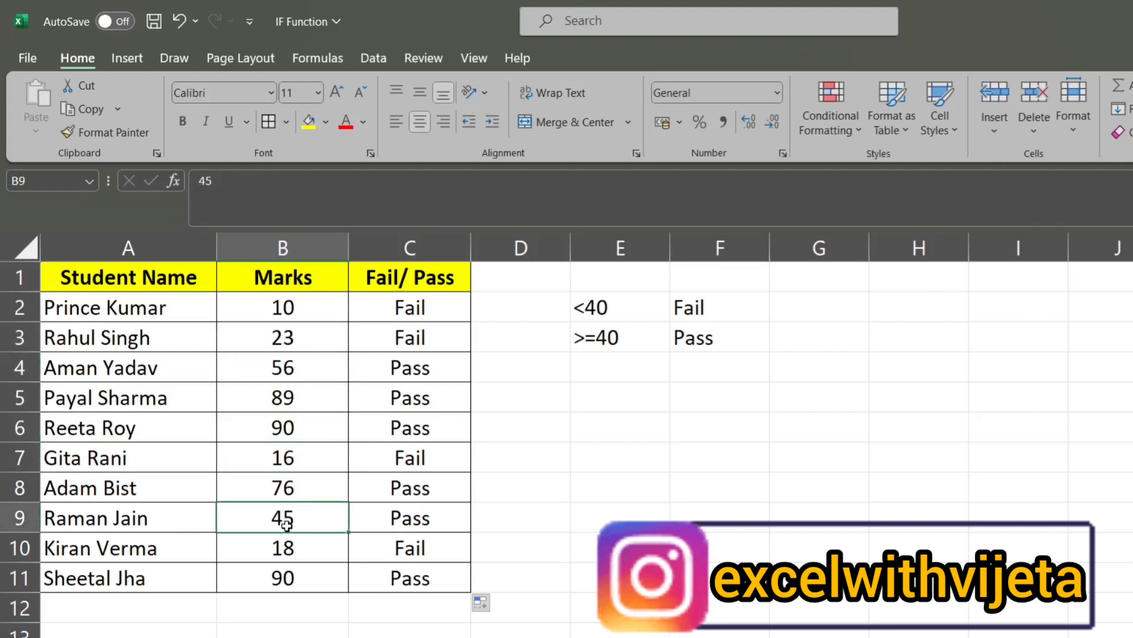
Step: Clear the Fail/Pass formulas from C2:C11
click(427, 302)
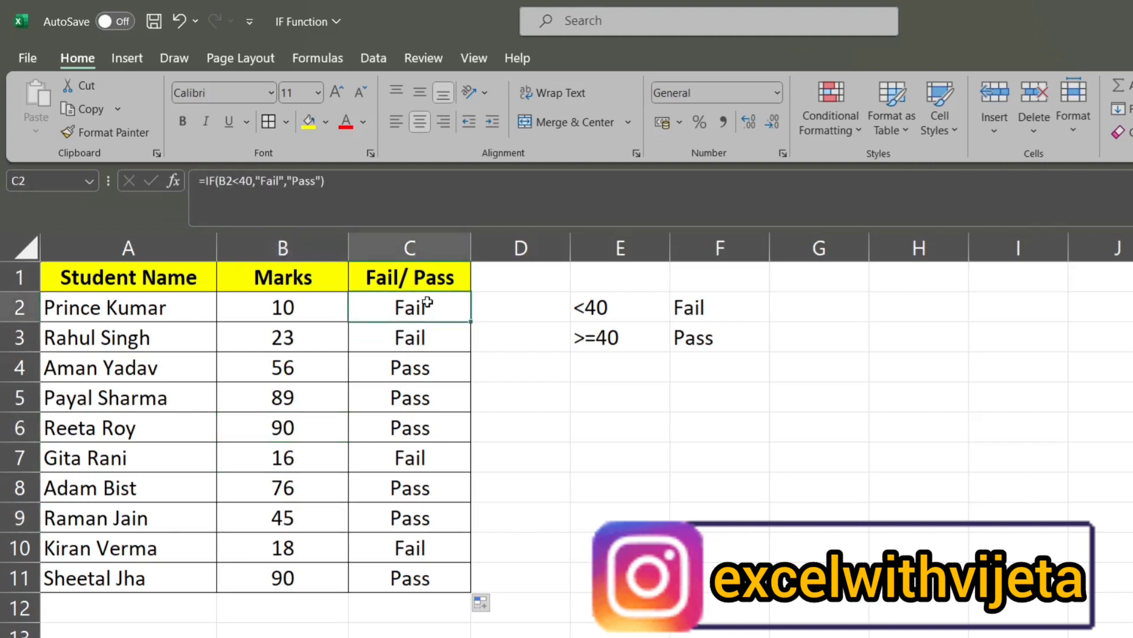
drag(428, 303, 402, 589)
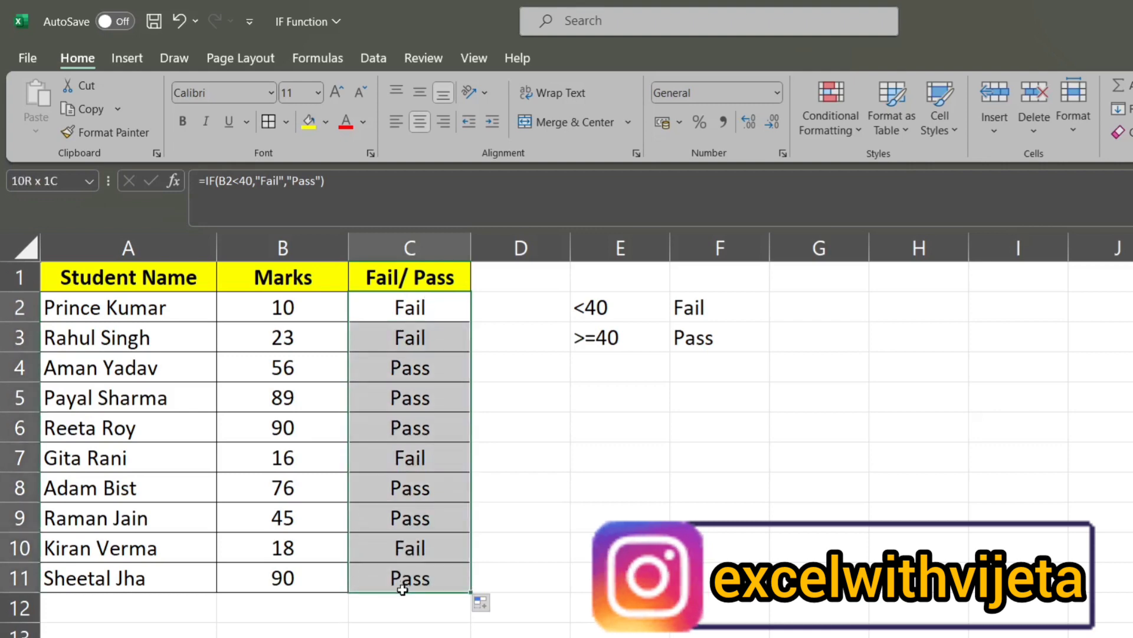
key(Delete)
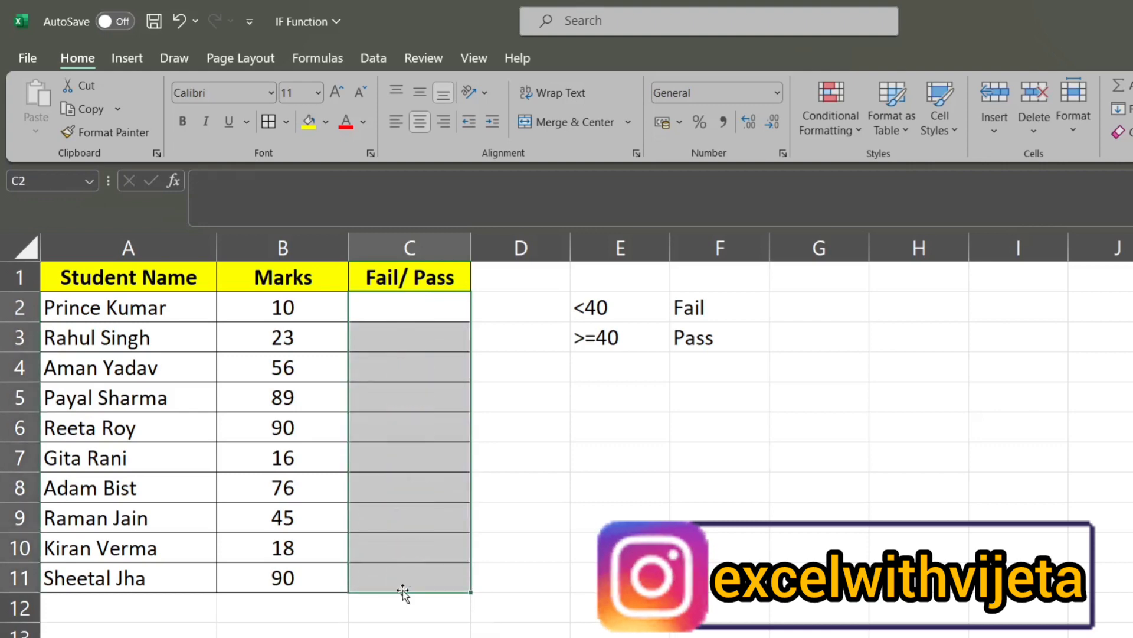
Step: Start an IF formula in C2 that tests whether the marks in B2 are greater than or equal to 40
click(417, 312)
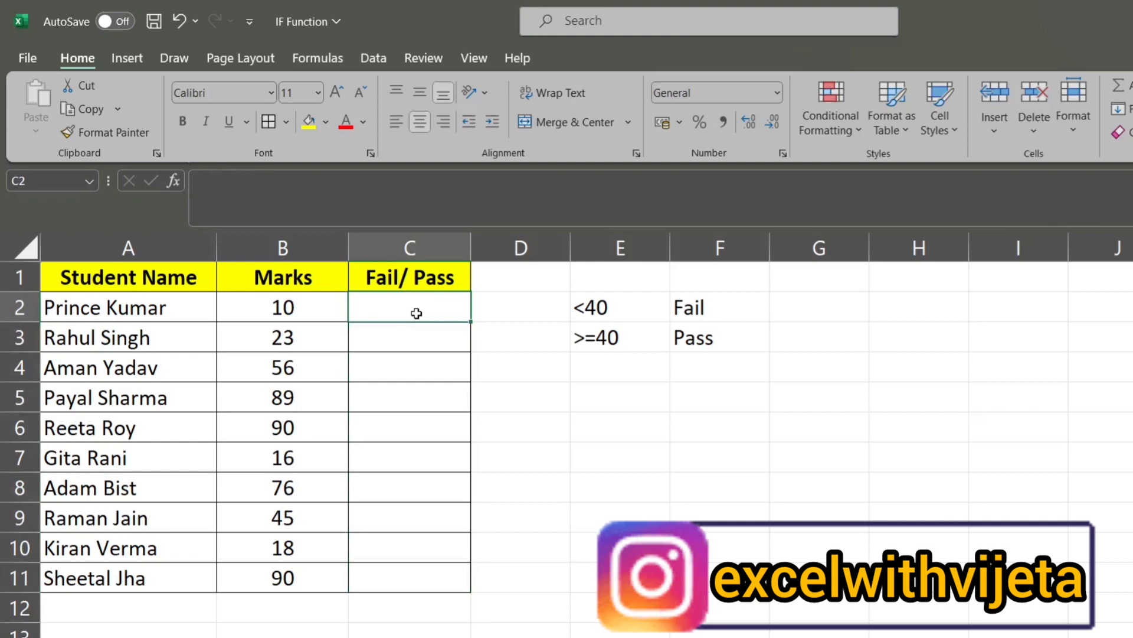
text(=if)
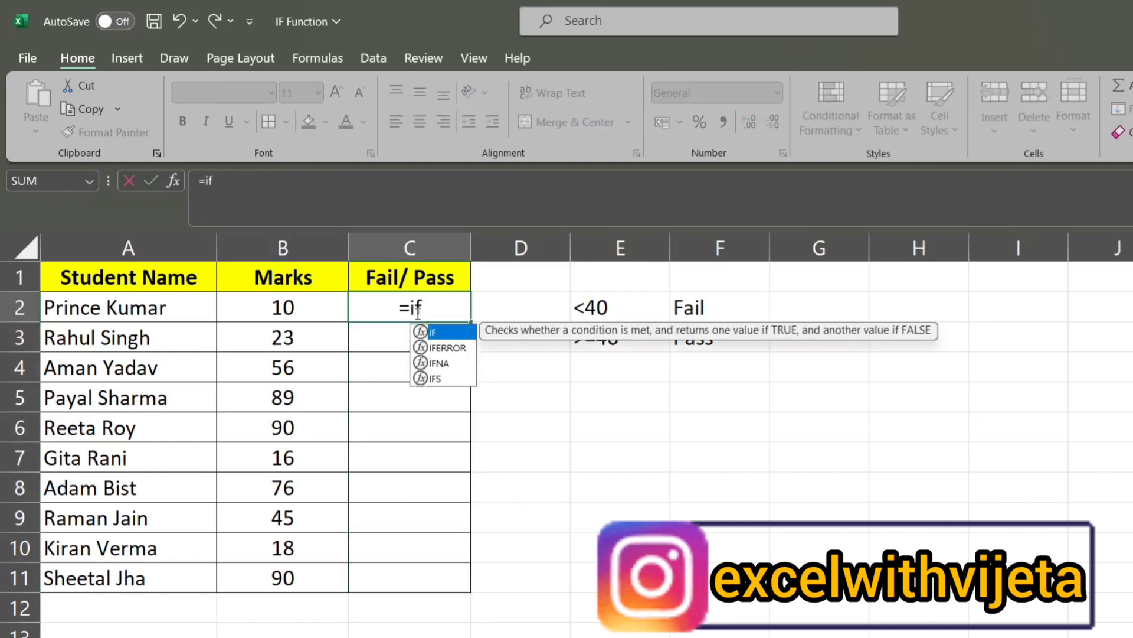
key(Tab)
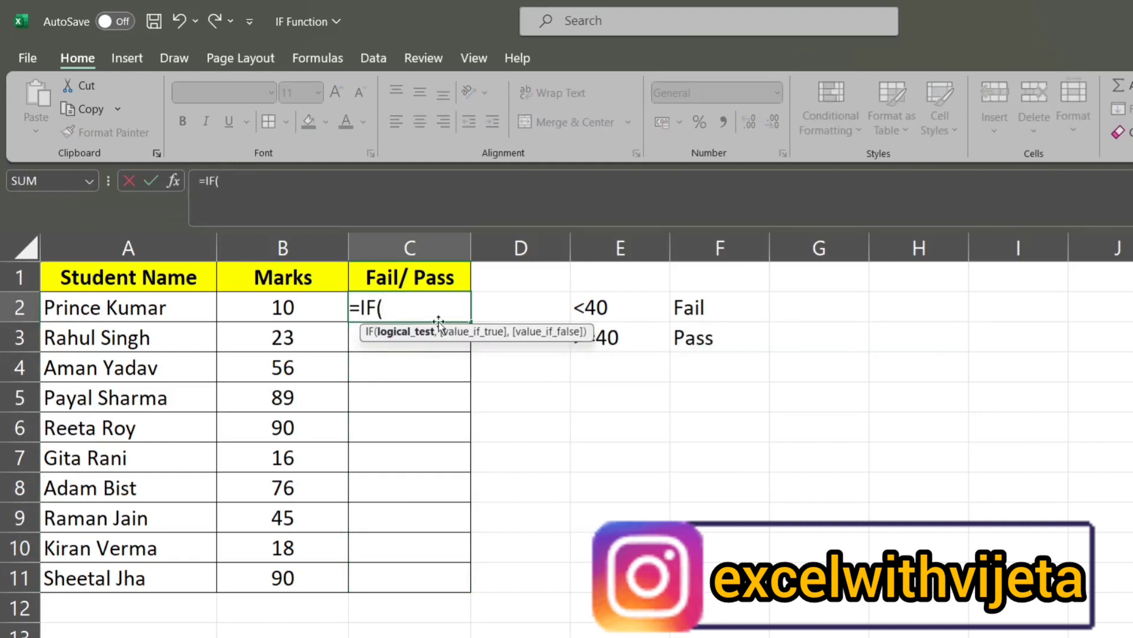
click(313, 299)
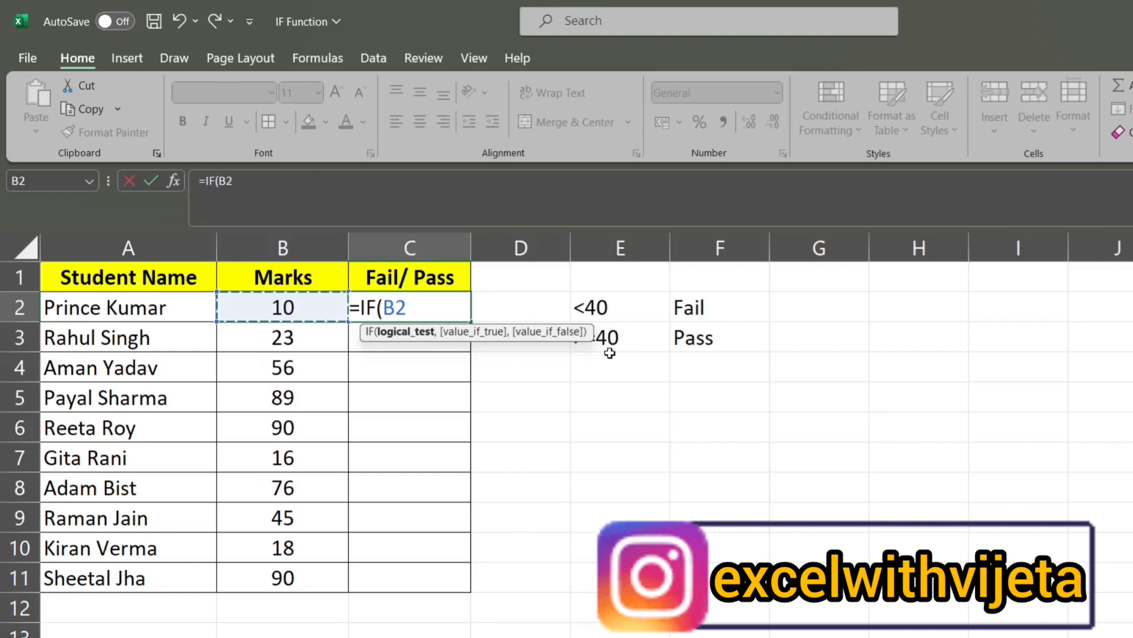
text(>)
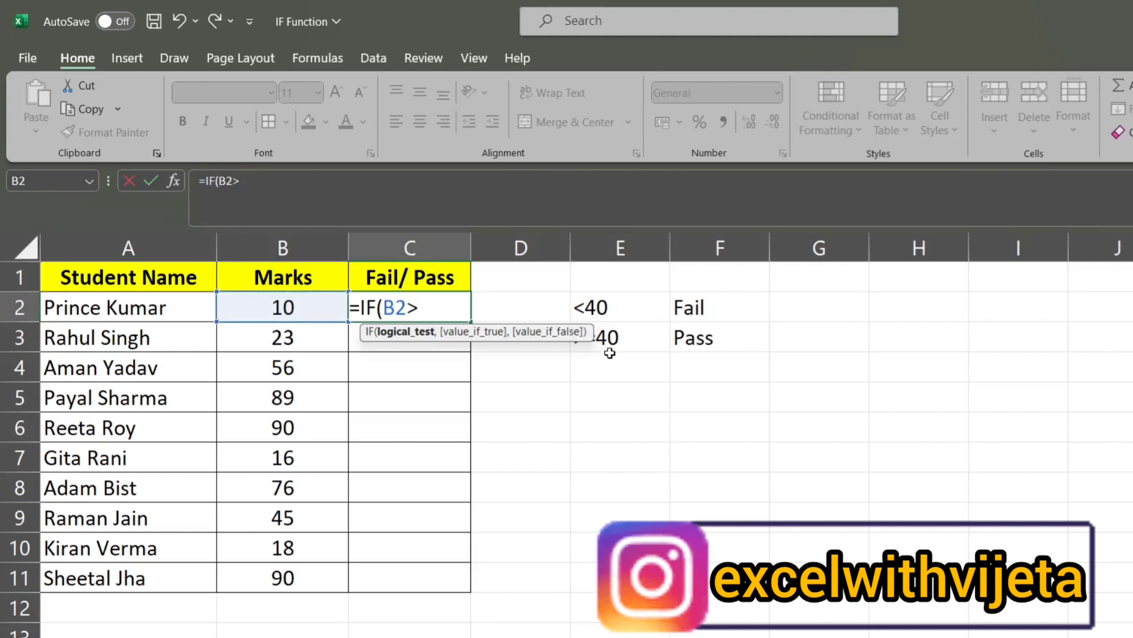
text(=)
text(4))
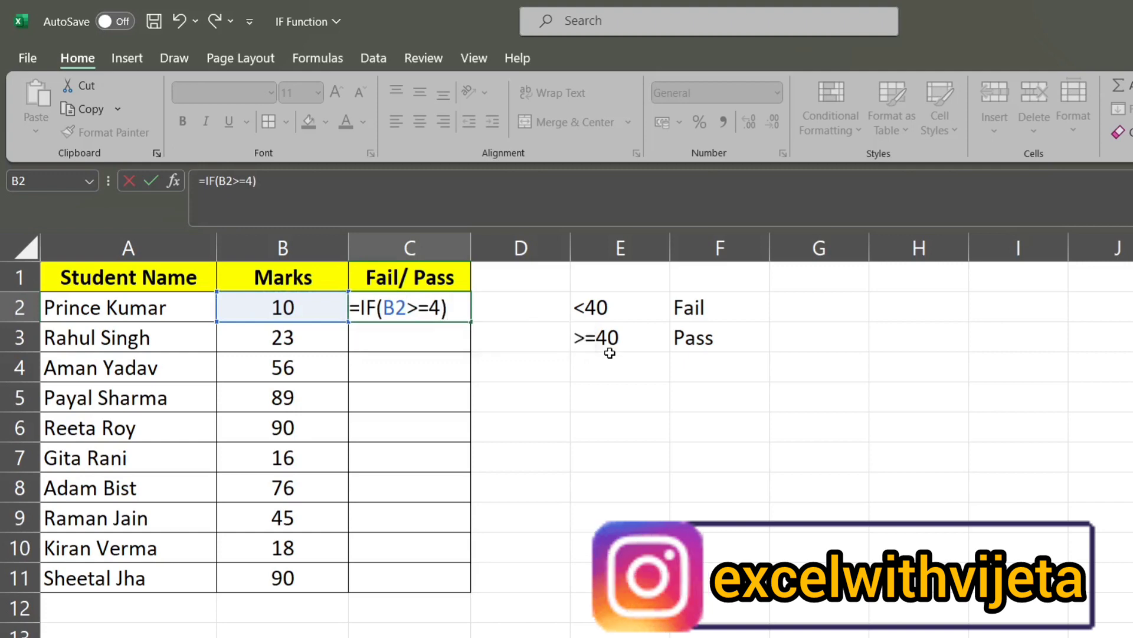
key(BackSpace)
text(0)
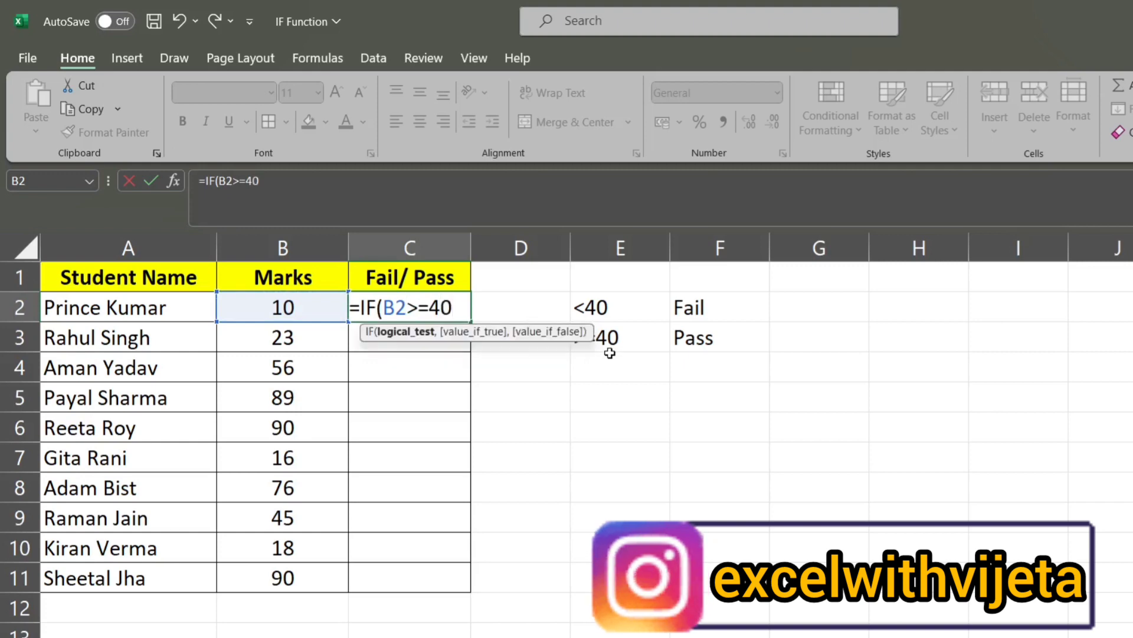
text(,)
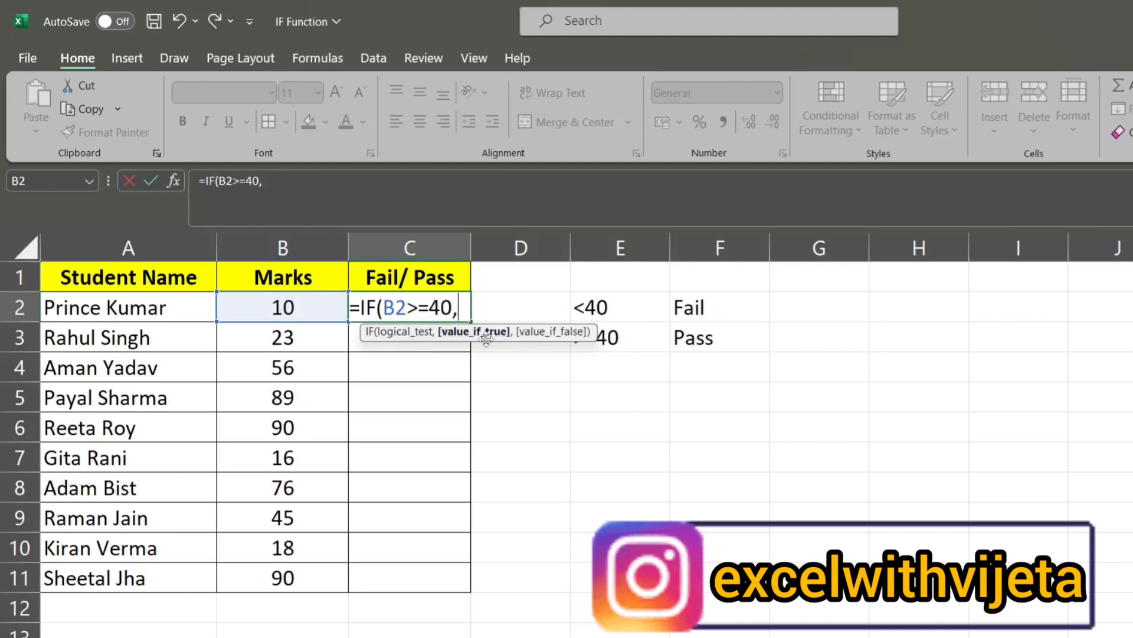
Step: Complete the C2 formula so it returns "Pass" if the test is true and "Fail" if it is false
text(")
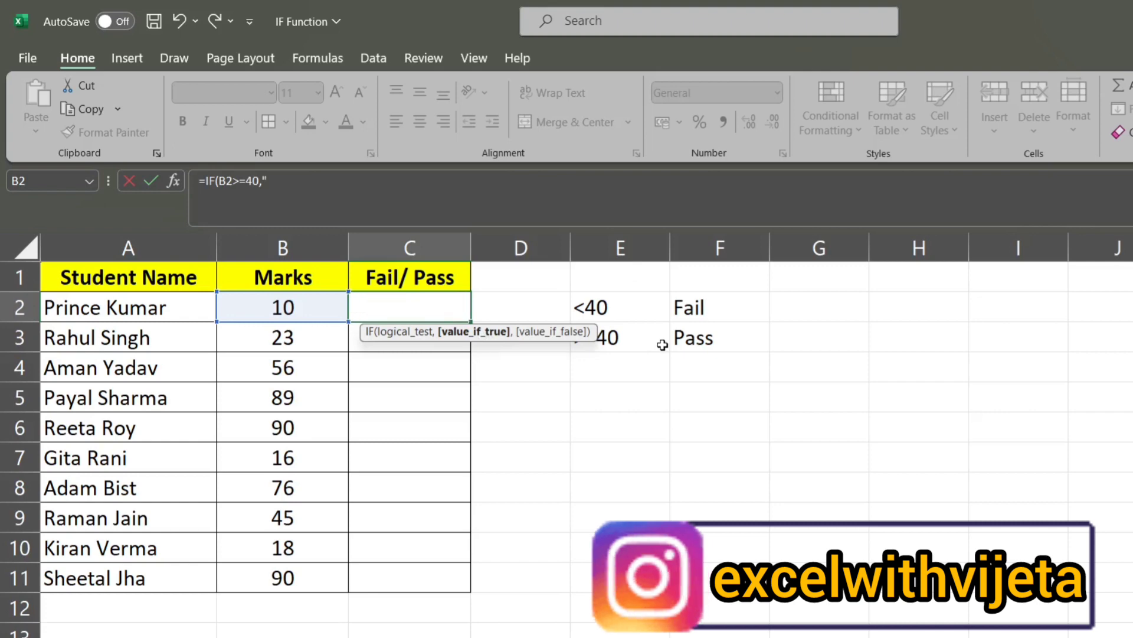
text(Pass)
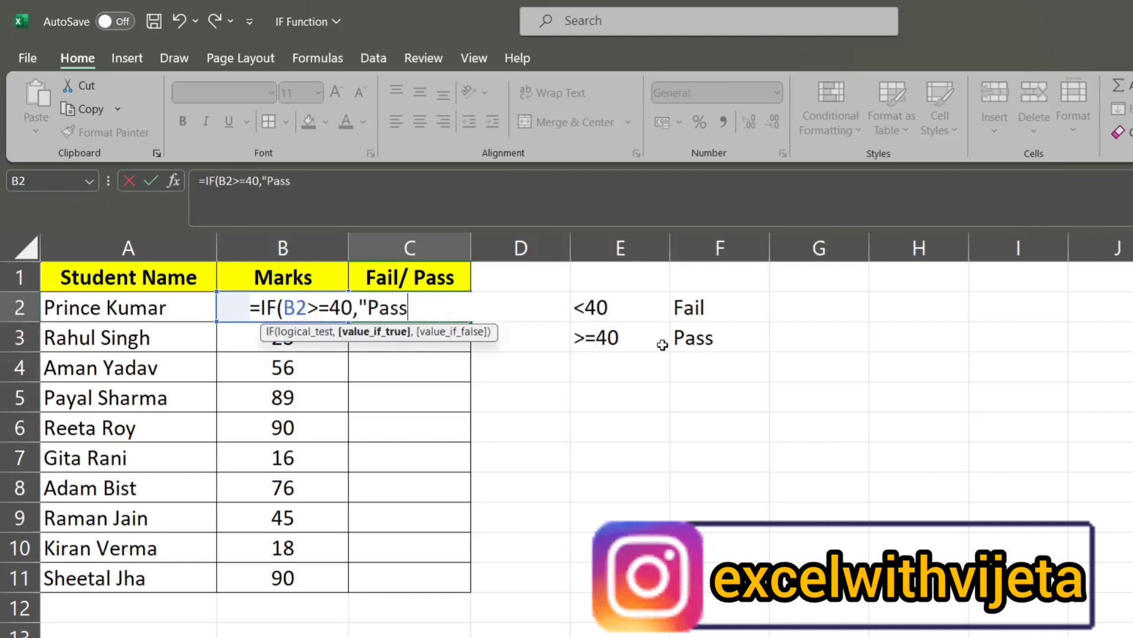
text(")
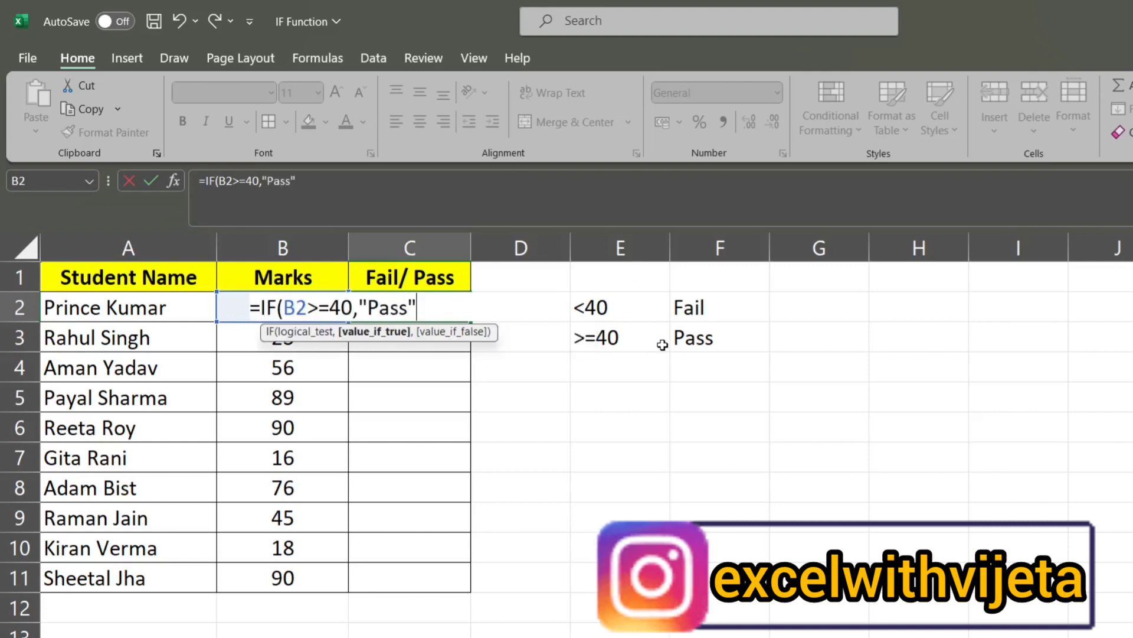
text(,)
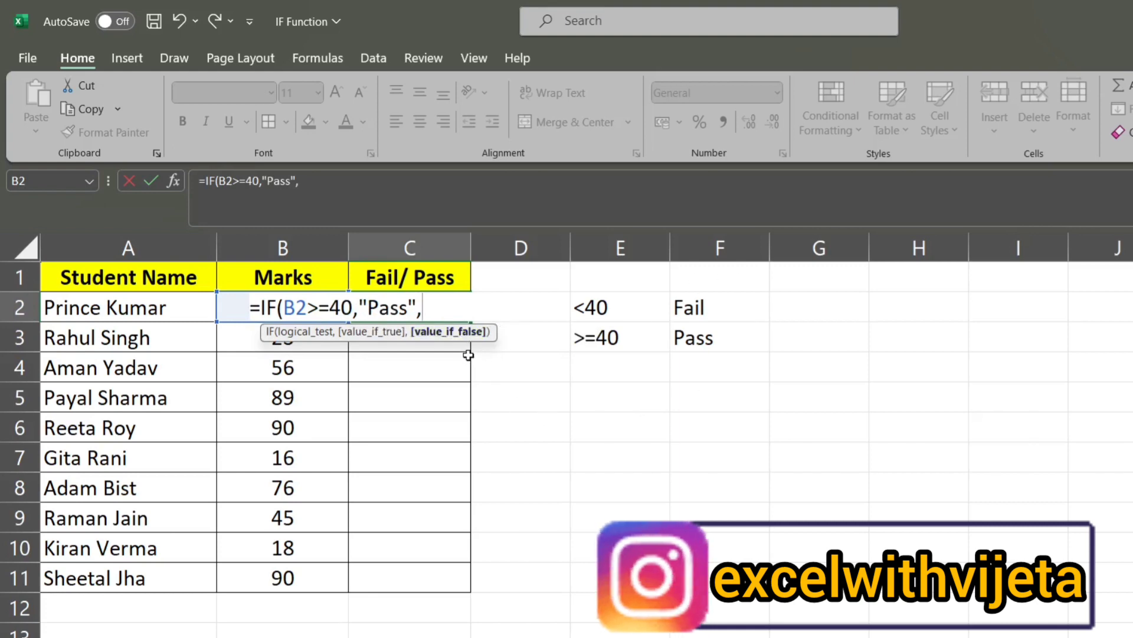
text(")
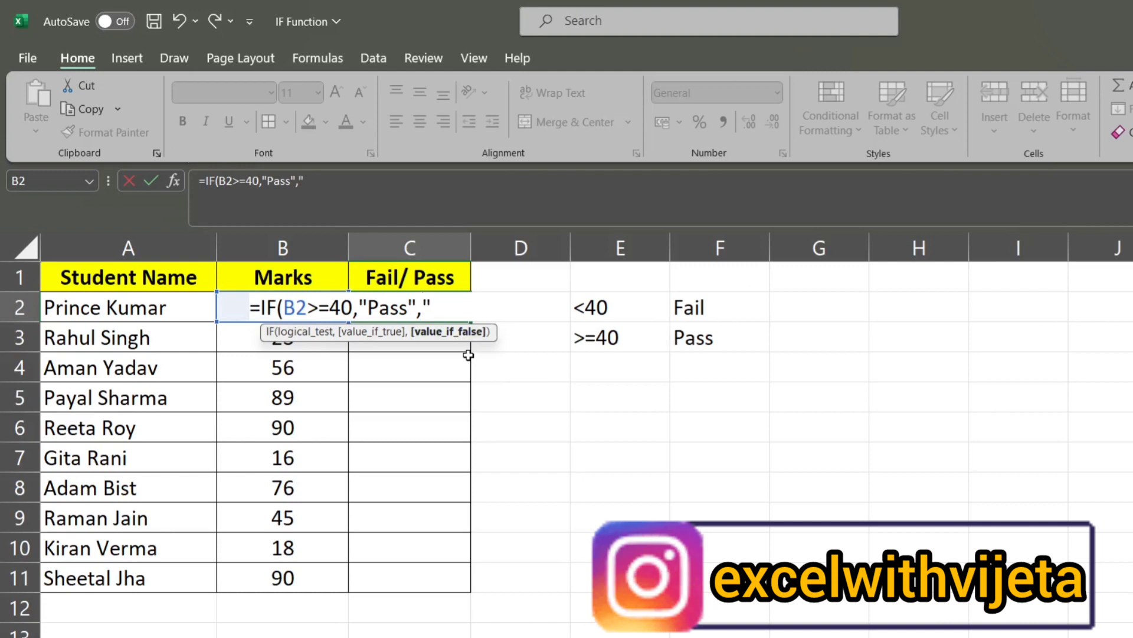
text(Fail)
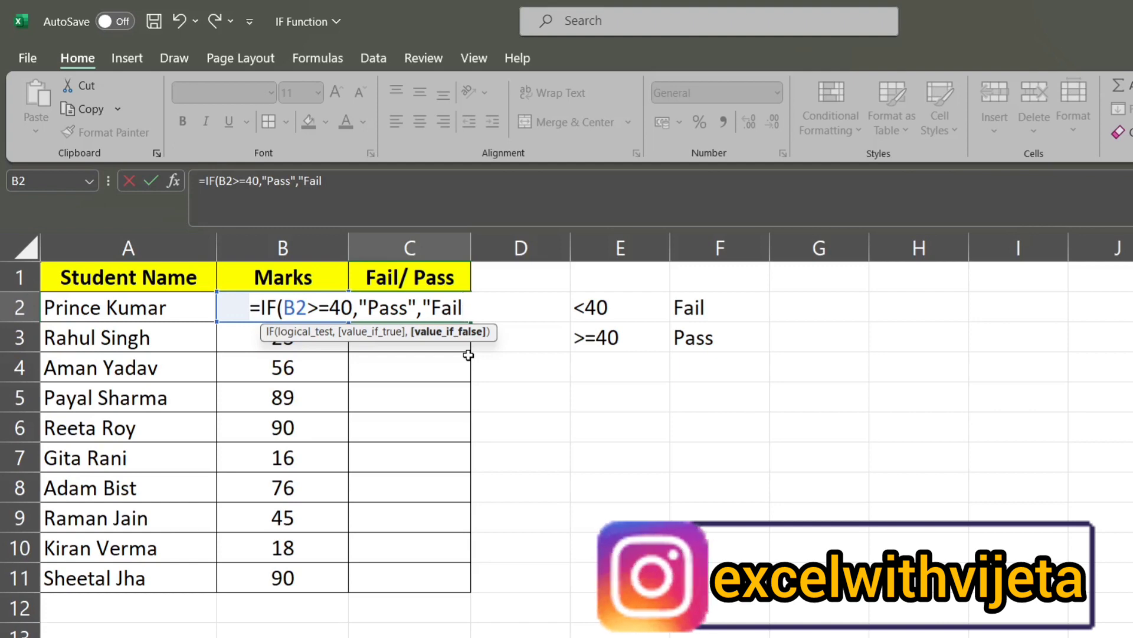
text(")
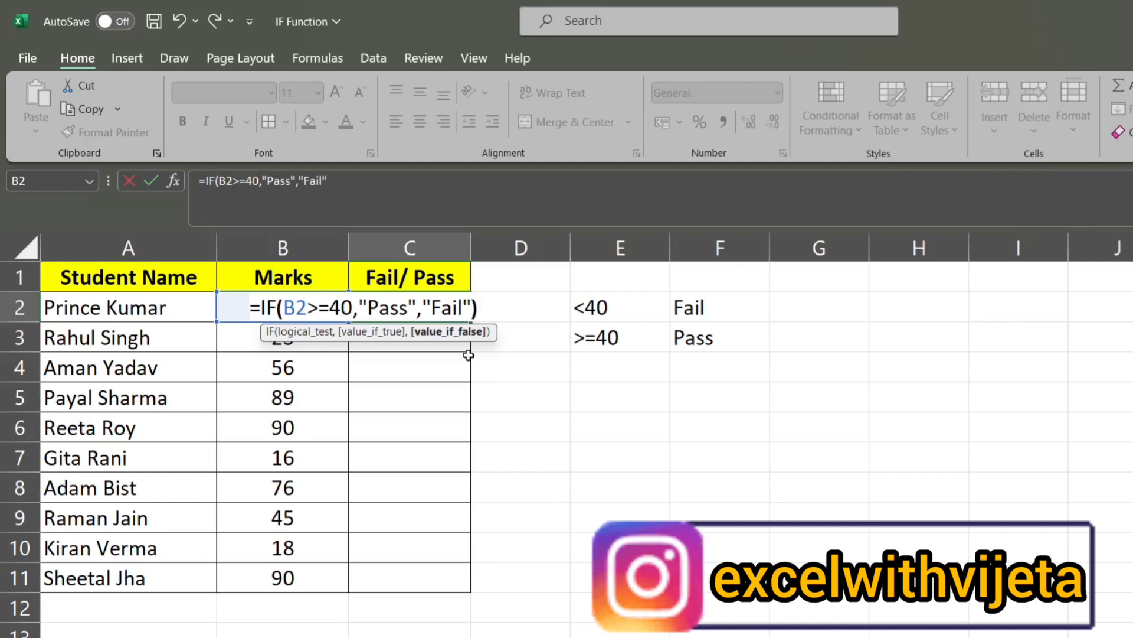
text())
key(Return)
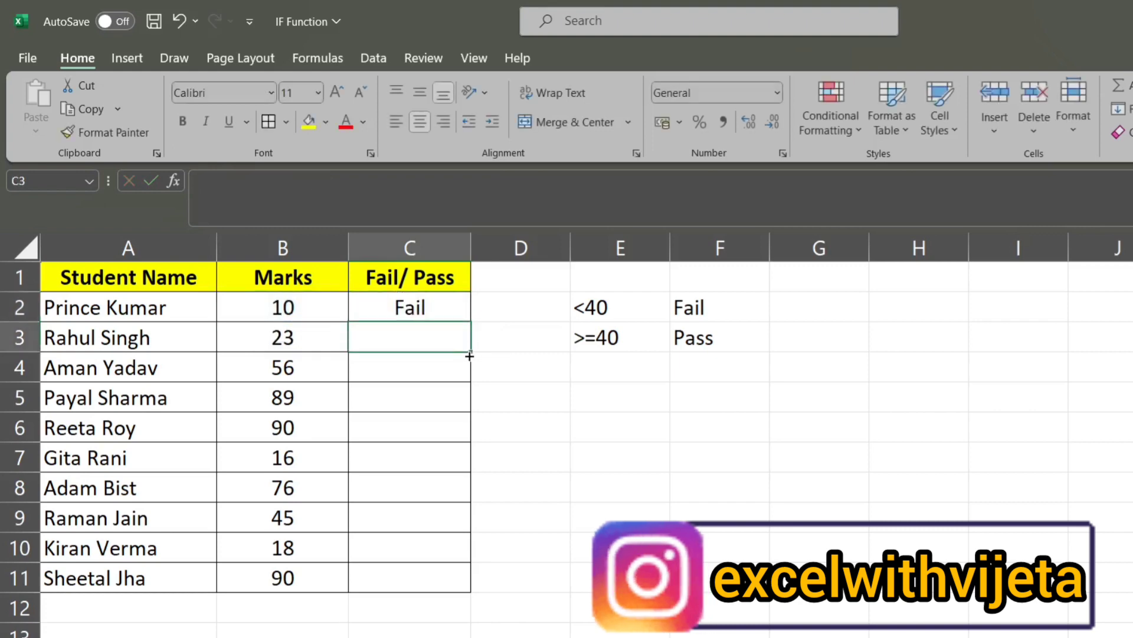
Step: Fill the C2 formula down to C11 and check the copied formulas and results in column C
drag(440, 302, 469, 319)
double_click(470, 322)
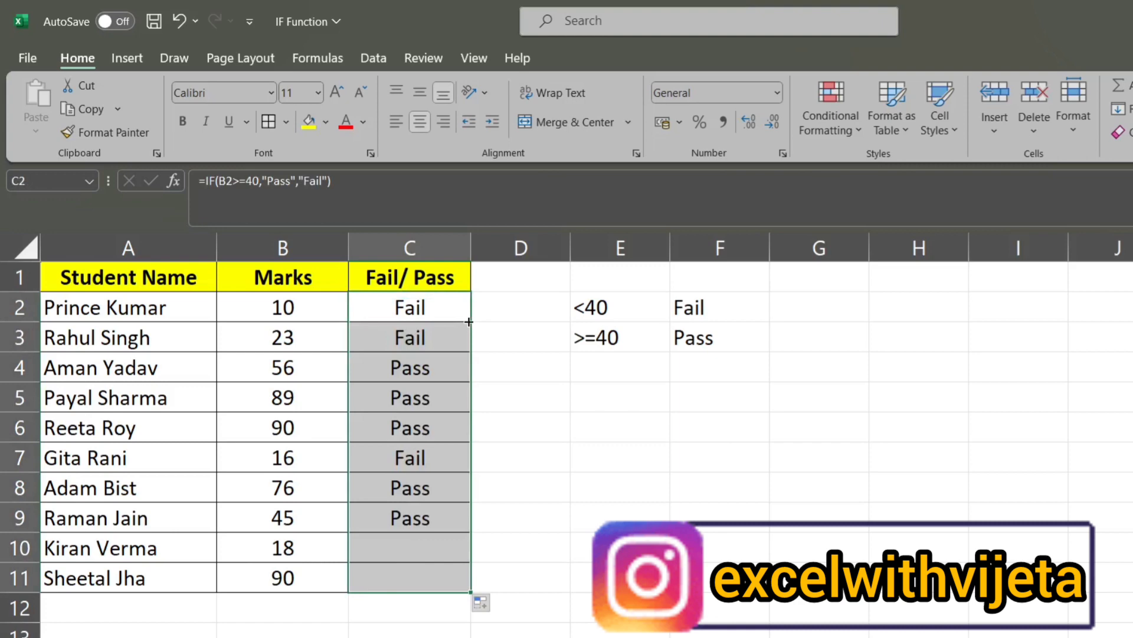
click(468, 448)
click(430, 540)
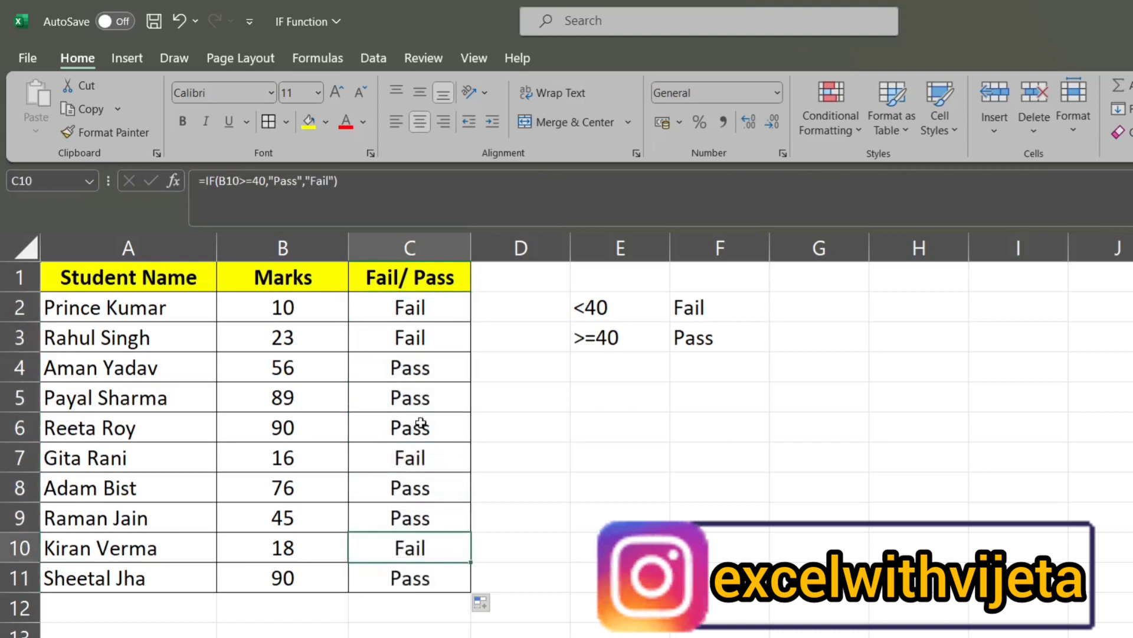
click(432, 309)
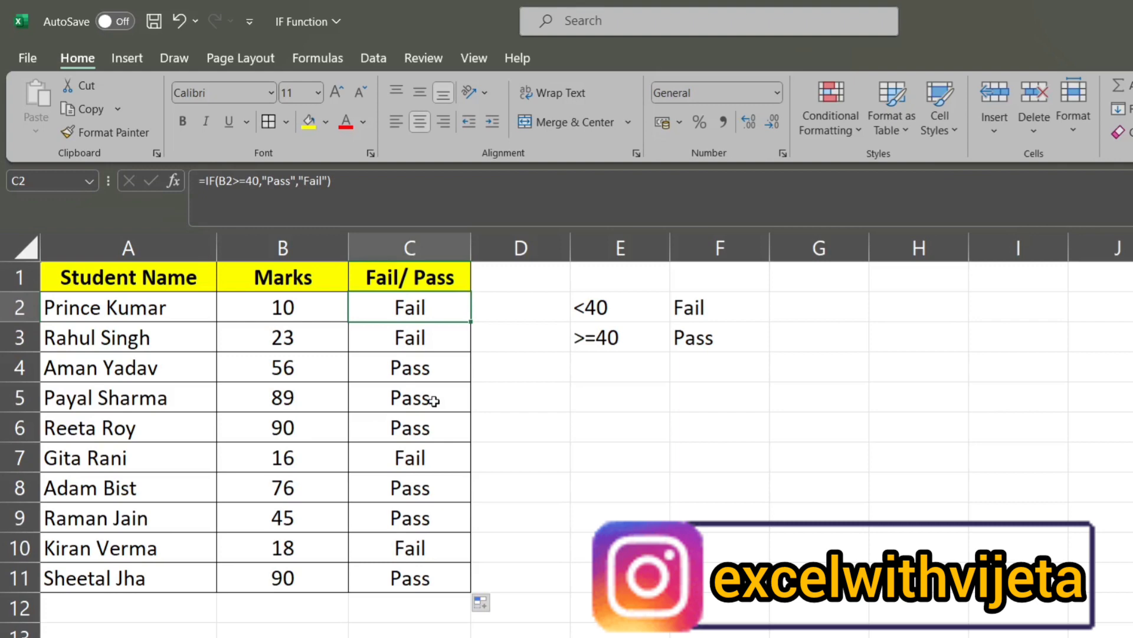
click(417, 350)
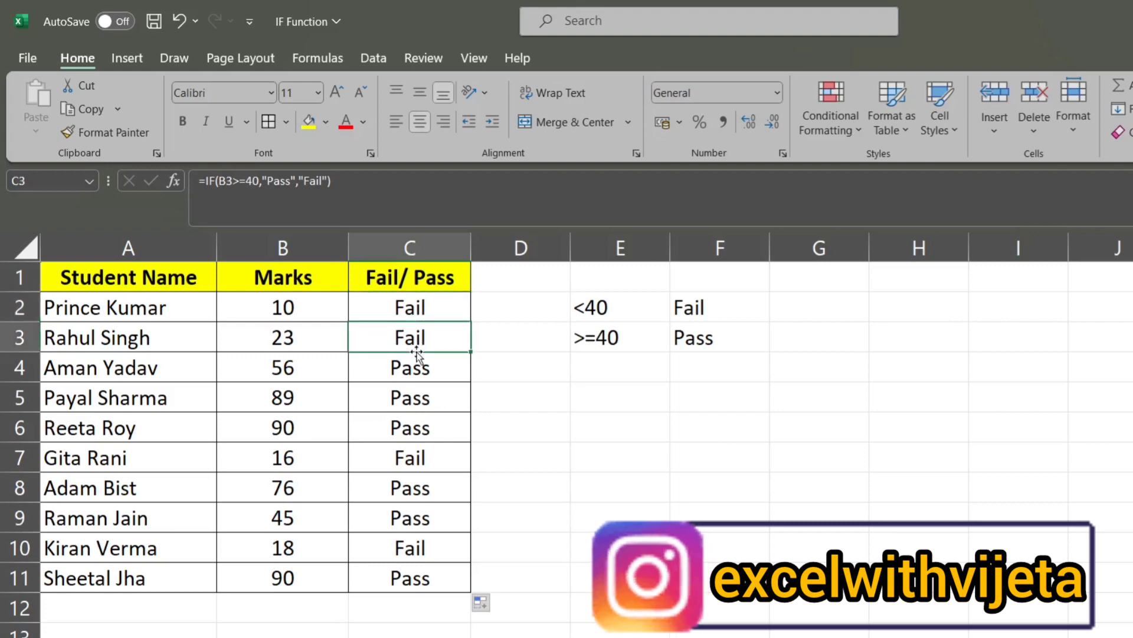